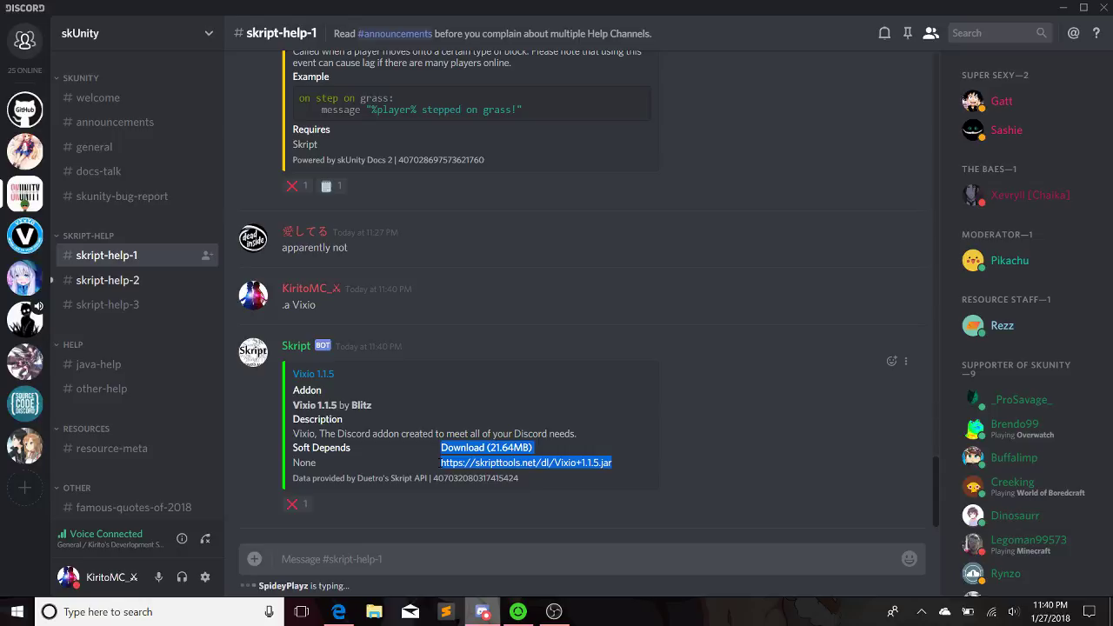
# Copy the Vixio 1.1.5 Download line and jar link from the bot's embed, then switch to Edge
pyautogui.moveTo(292, 478); pyautogui.dragTo(612, 463)
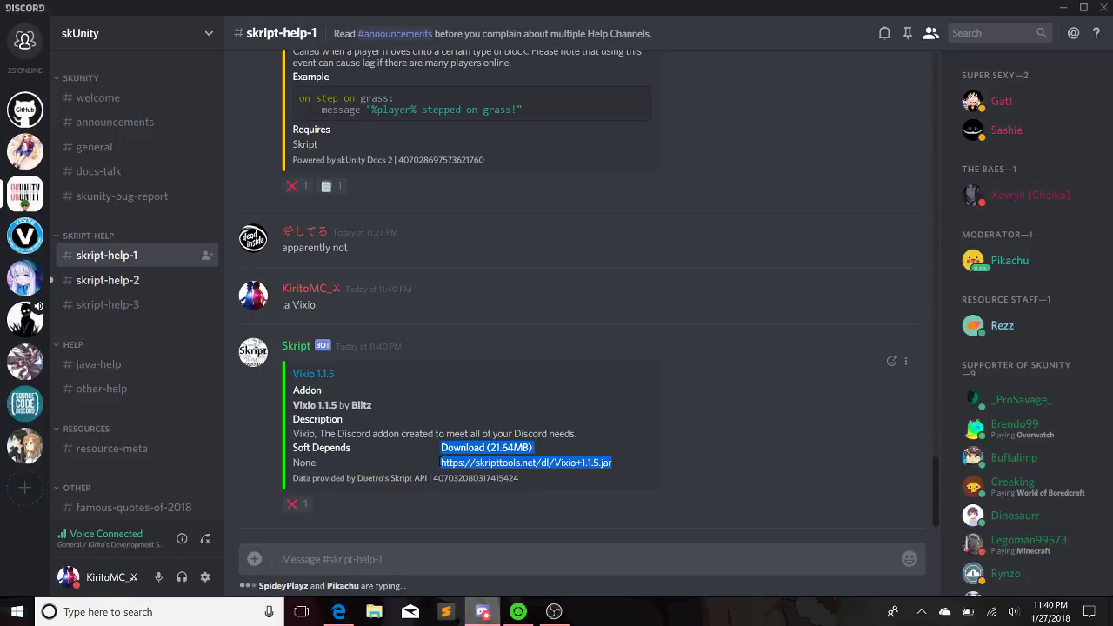
pyautogui.moveTo(434, 468); pyautogui.dragTo(522, 483)
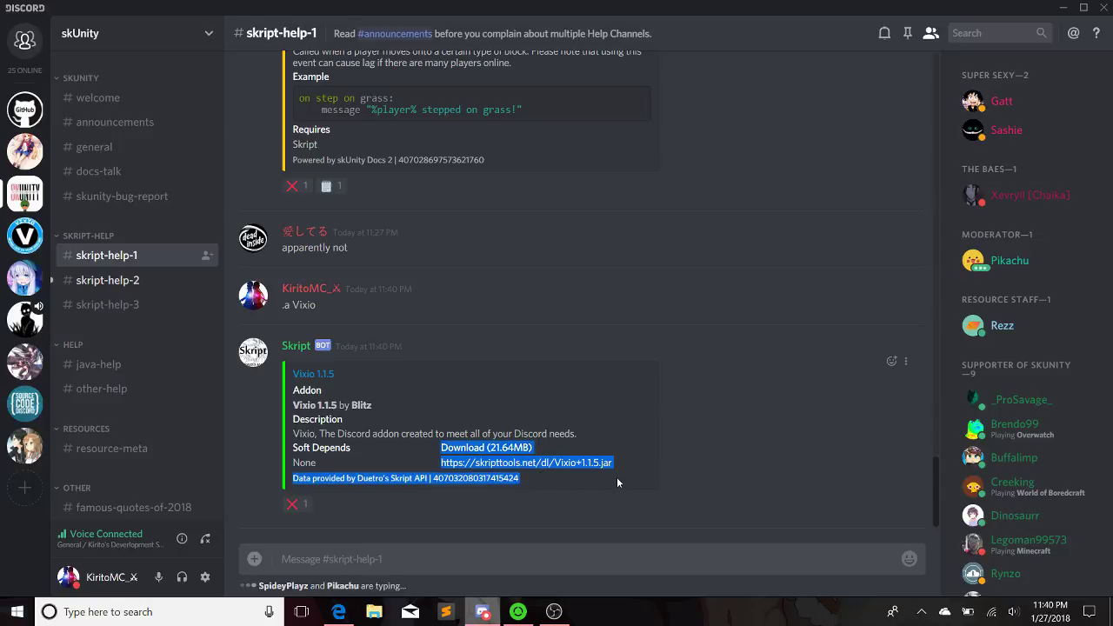
pyautogui.moveTo(620, 466); pyautogui.dragTo(447, 462)
pyautogui.rightClick(448, 463)
pyautogui.click(463, 475)
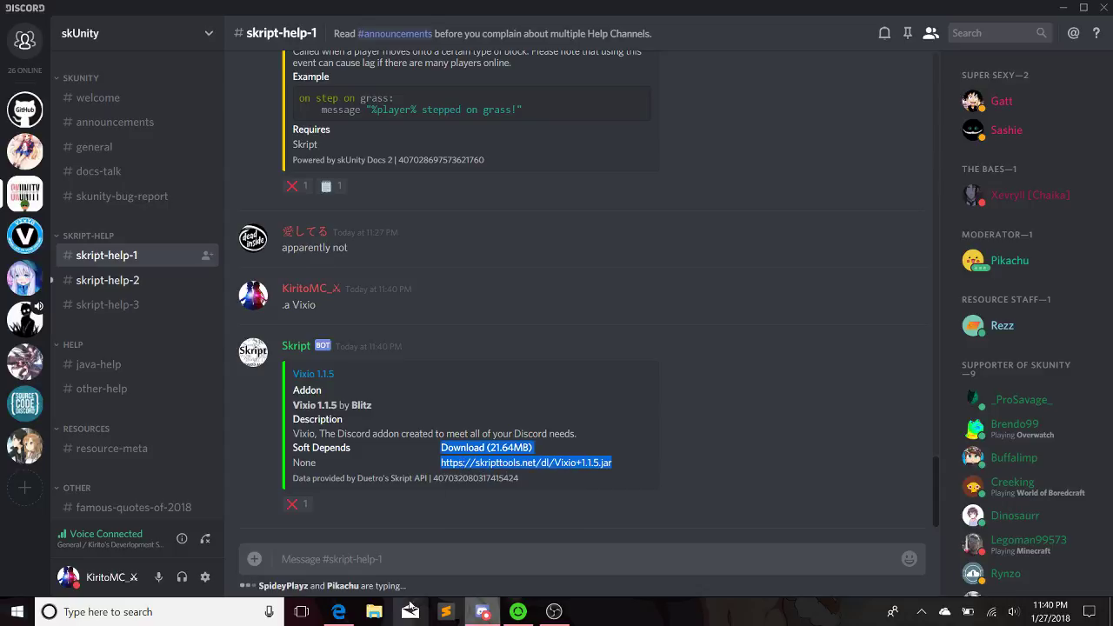
pyautogui.click(340, 612)
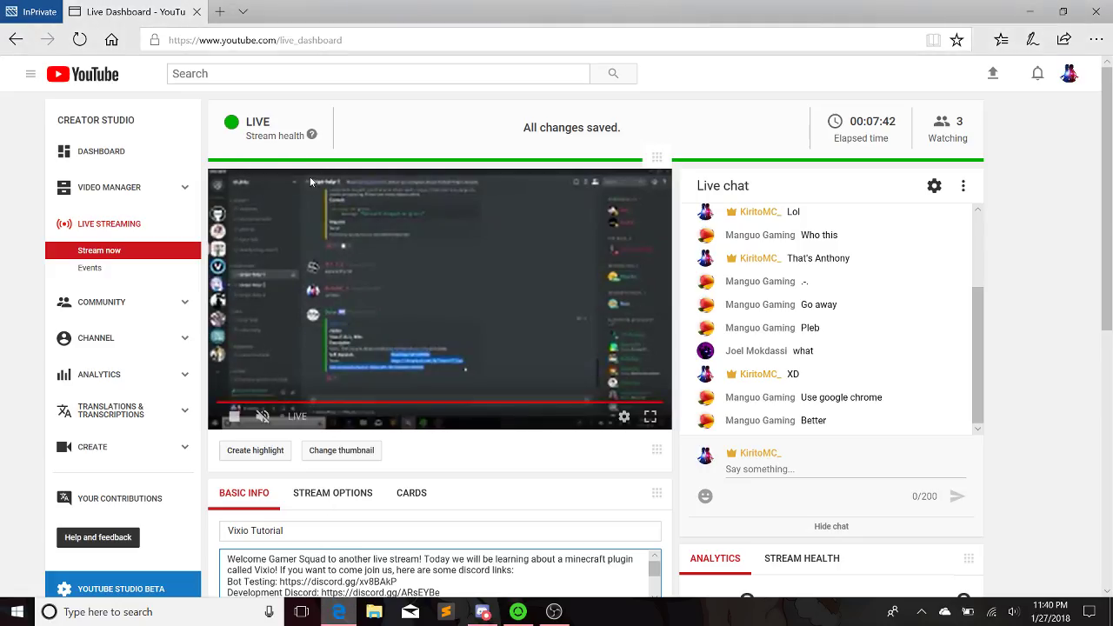
# Load the pasted Vixio jar link in a private tab, cancel the 21.6 MB download, and close the tab
pyautogui.click(222, 11)
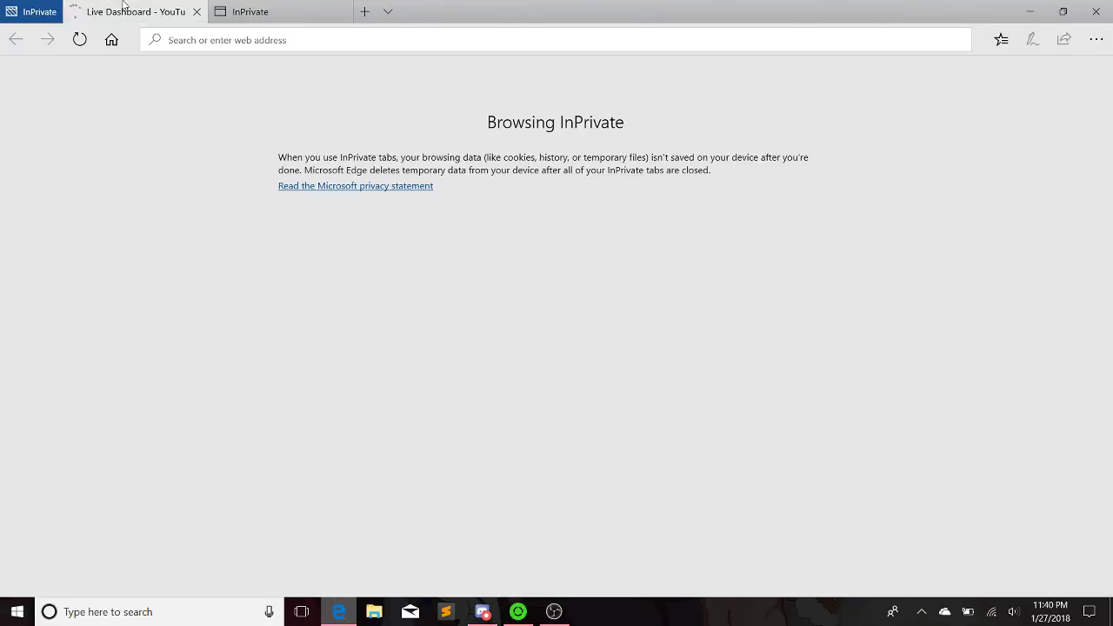
pyautogui.click(130, 8)
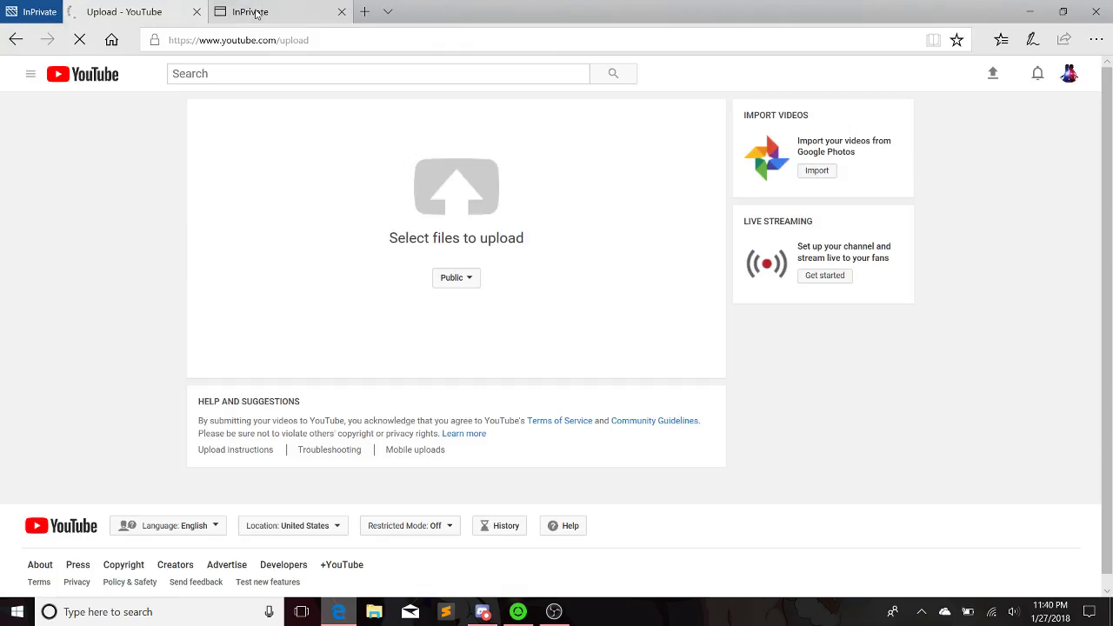
pyautogui.click(246, 18)
pyautogui.hotkey('ctrl', 'v')
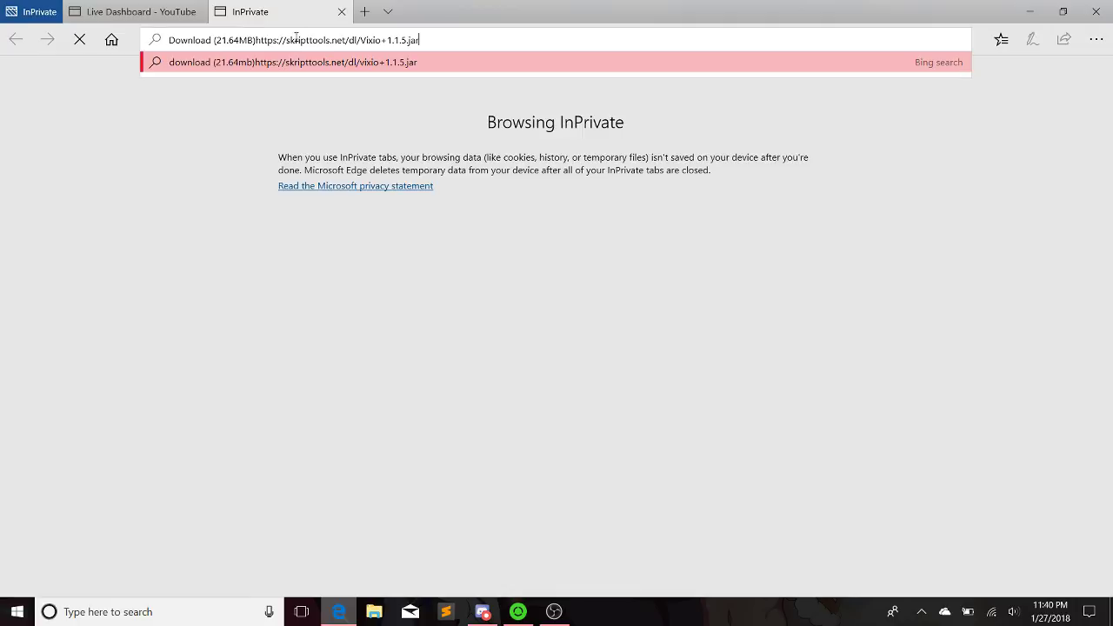
pyautogui.moveTo(257, 39); pyautogui.dragTo(154, 53)
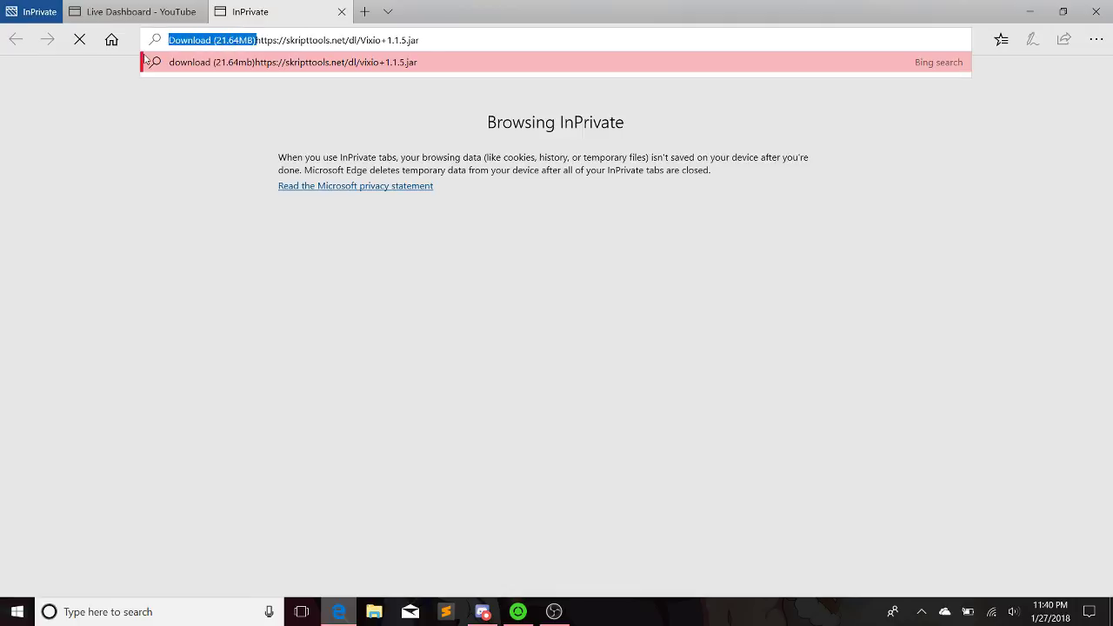
pyautogui.press('BackSpace')
pyautogui.press('Return')
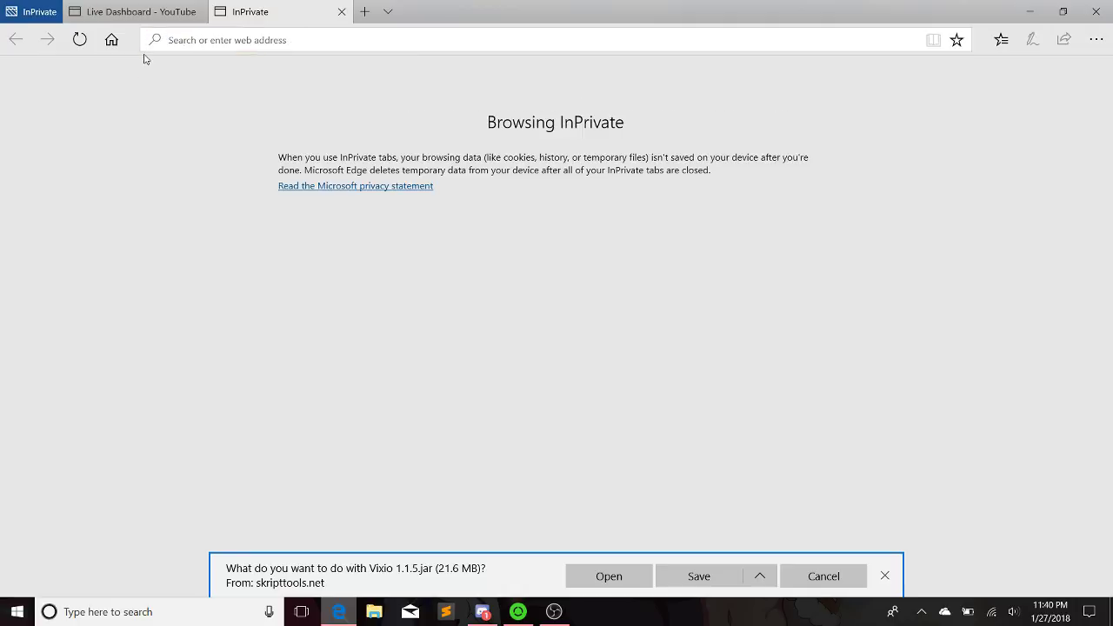
pyautogui.click(815, 586)
pyautogui.click(341, 11)
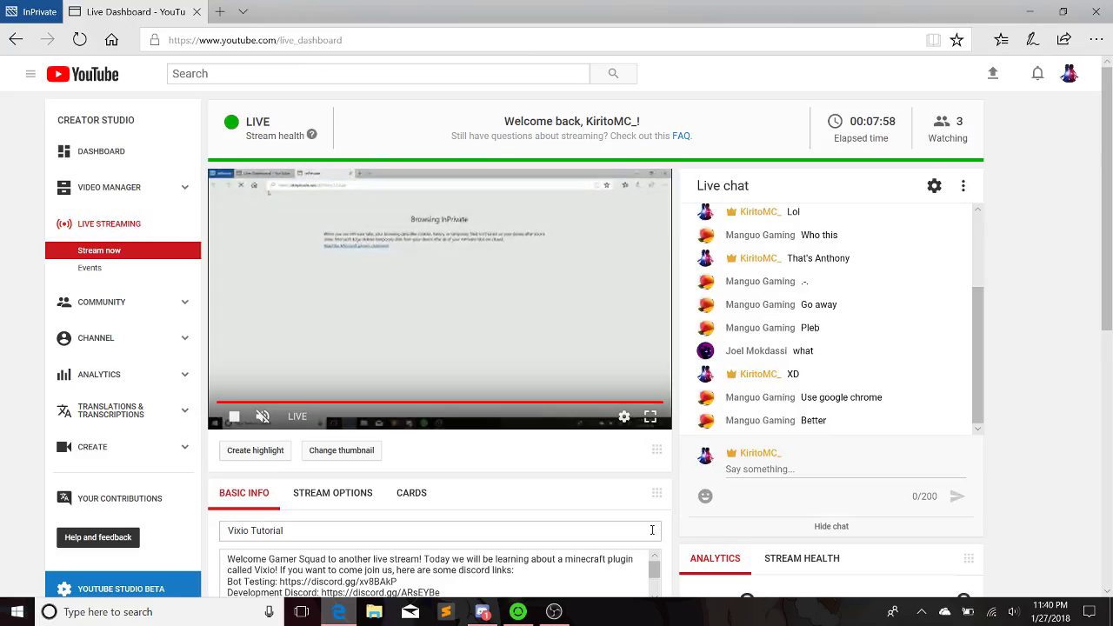
# Start a new line after the Skript releases link in the stream description
pyautogui.scroll(-3, 486, 495)
pyautogui.scroll(-1, 485, 495)
pyautogui.click(449, 271)
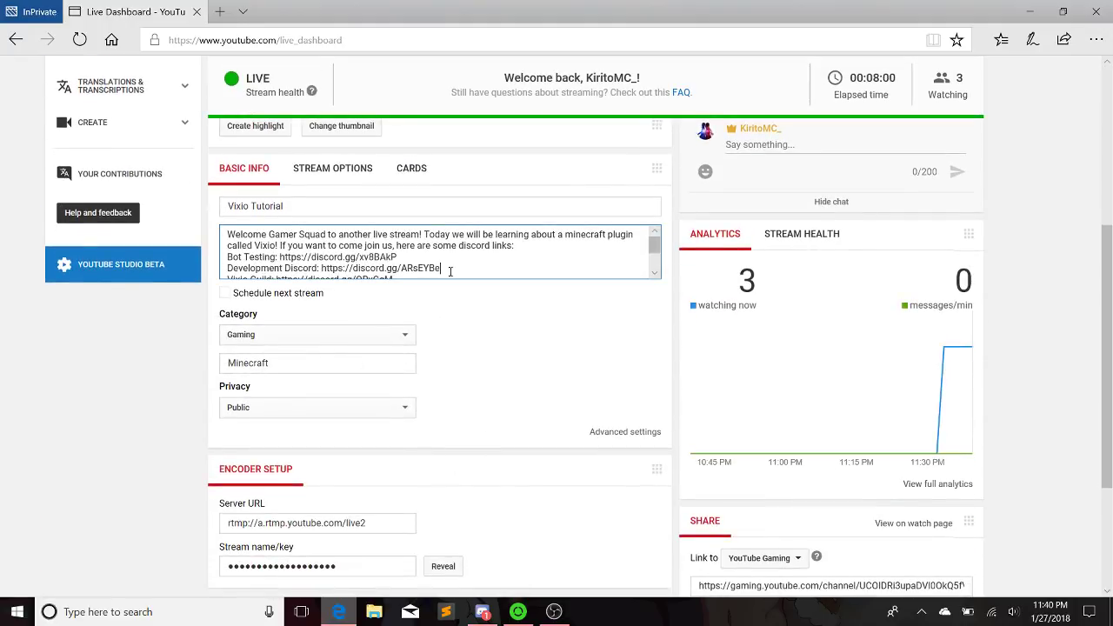
pyautogui.scroll(-1, 449, 271)
pyautogui.scroll(-3, 397, 270)
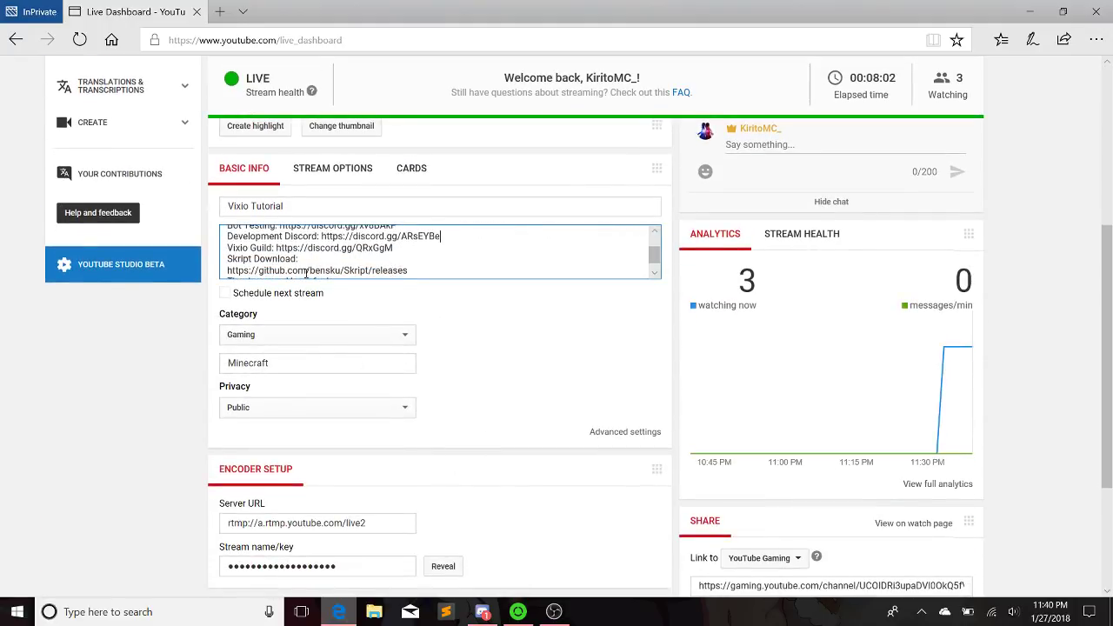
pyautogui.scroll(-1, 398, 275)
pyautogui.click(413, 177)
pyautogui.press('Return')
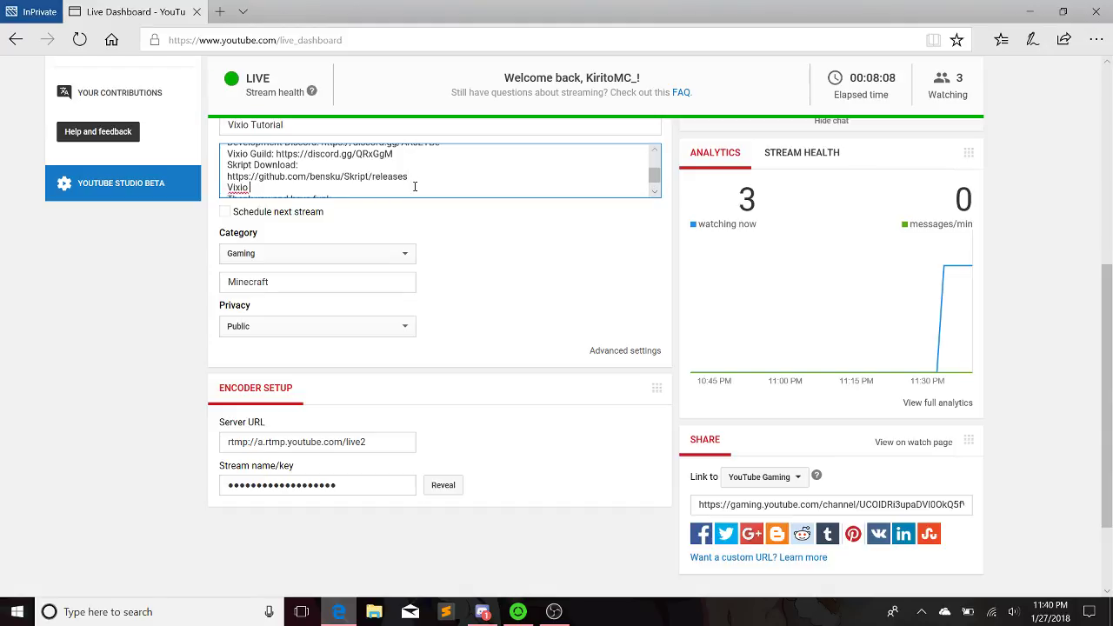
# Add 'Vixio Downlaod' with the pasted Vixio 1.1.5 jar link, removing the Download (21.64MB) label
pyautogui.write('Vixio Downlaod')
pyautogui.hotkey('ctrl', 'v')
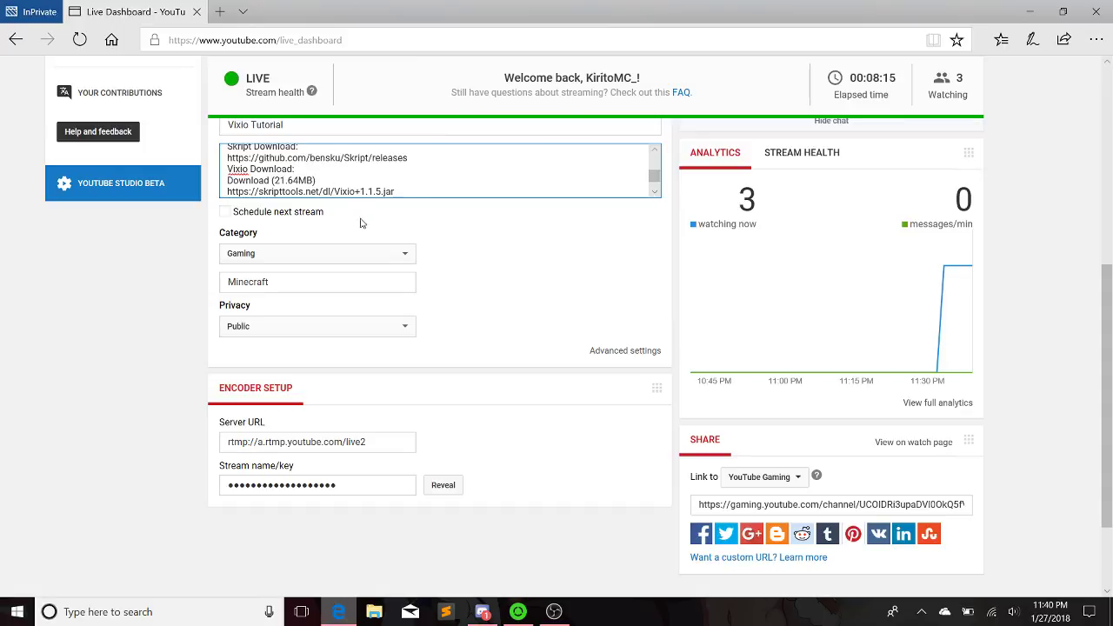
pyautogui.moveTo(327, 179); pyautogui.dragTo(207, 180)
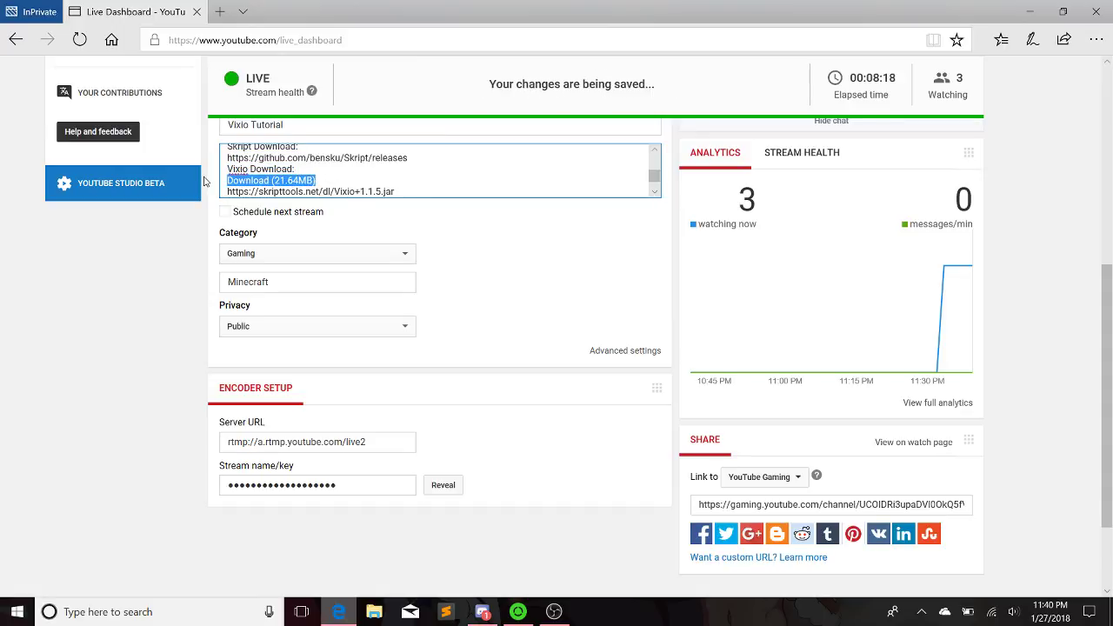
pyautogui.press('BackSpace')
pyautogui.press('BackSpace')
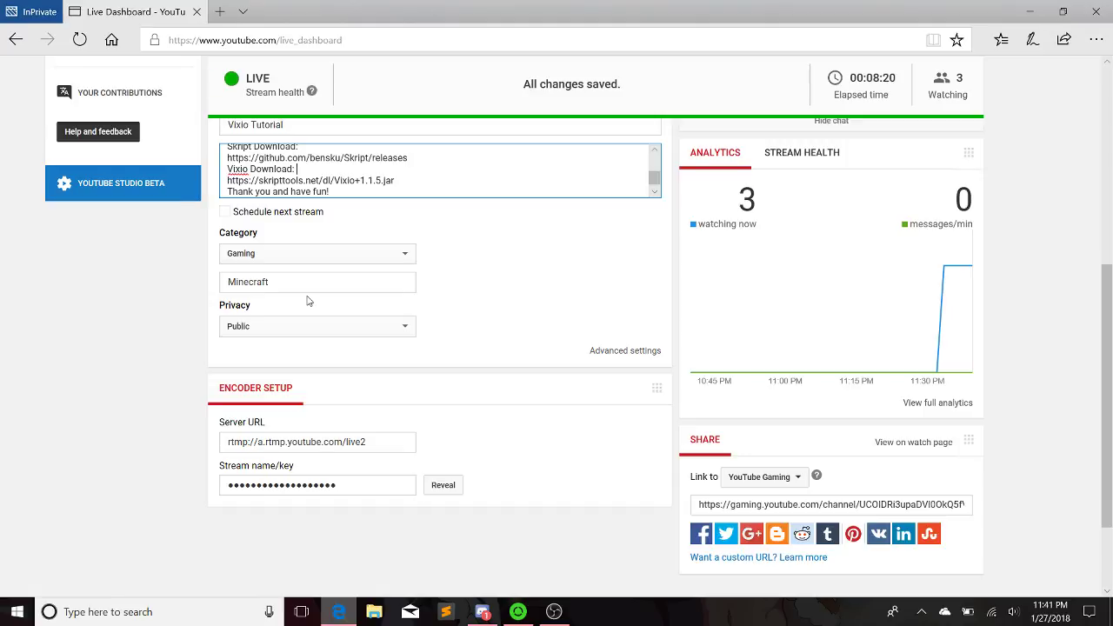
pyautogui.scroll(5, 522, 365)
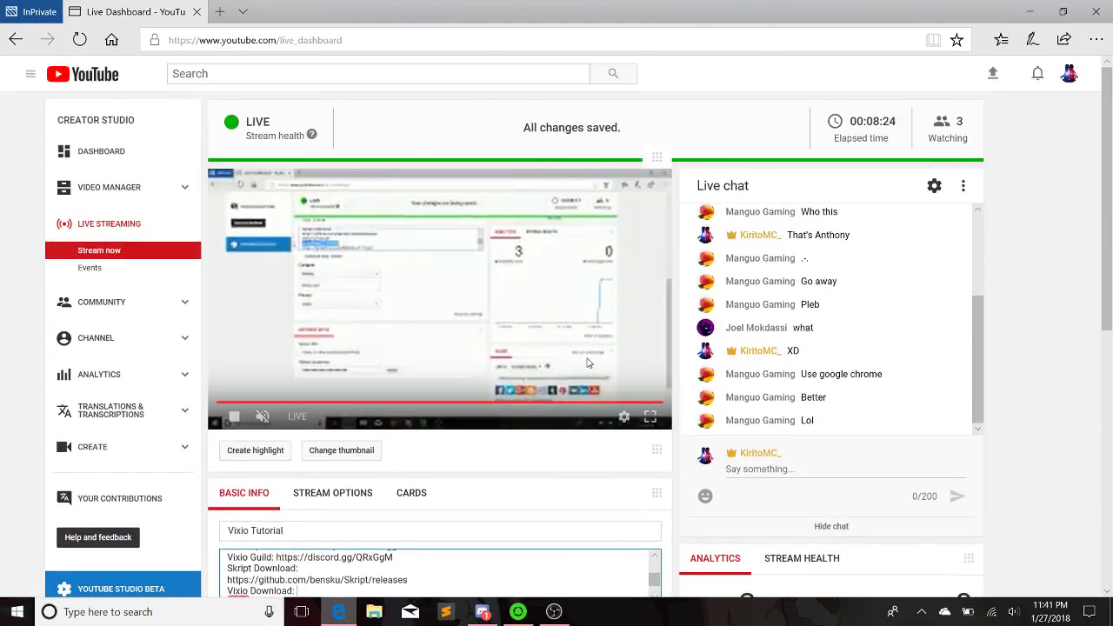
pyautogui.click(1030, 10)
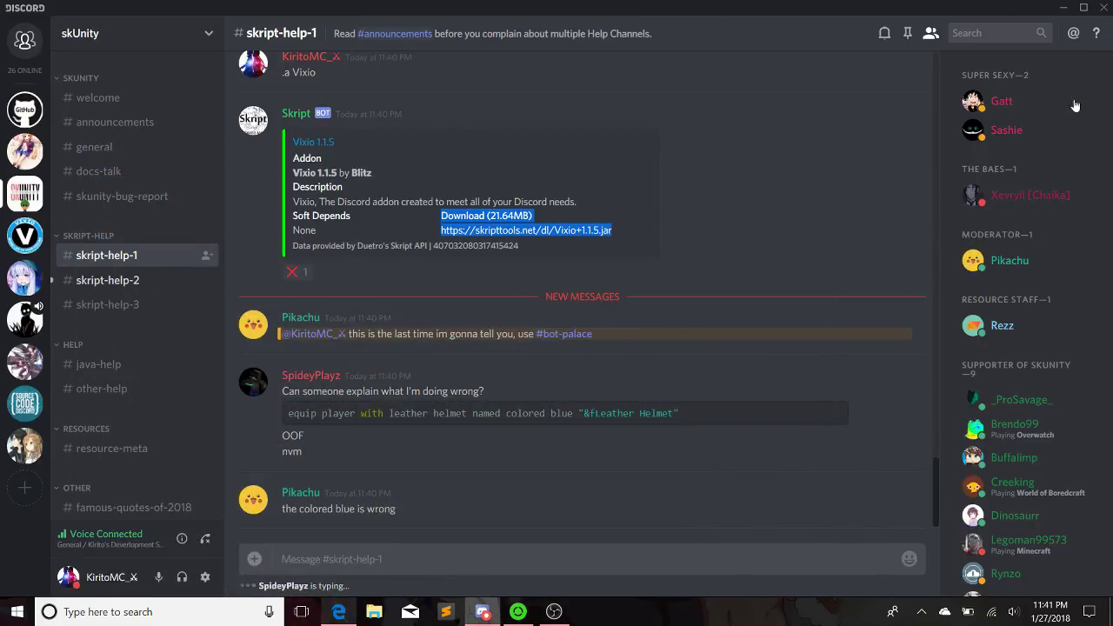
# Open the Essentials > Cursed Shadows > plugins folder and look through its files
pyautogui.click(1062, 7)
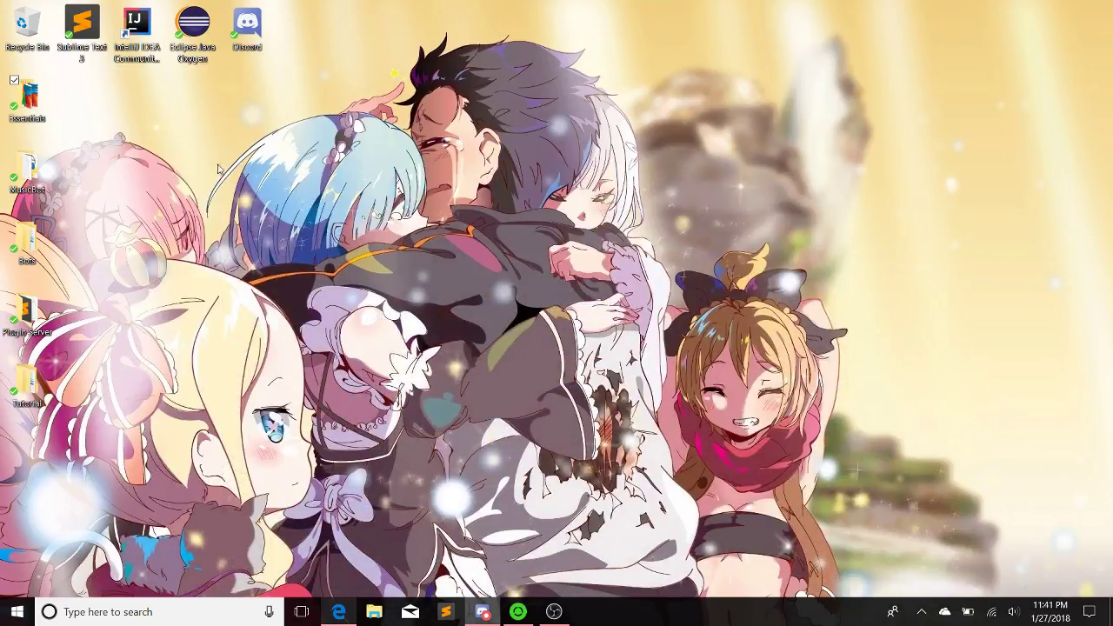
pyautogui.doubleClick(27, 97)
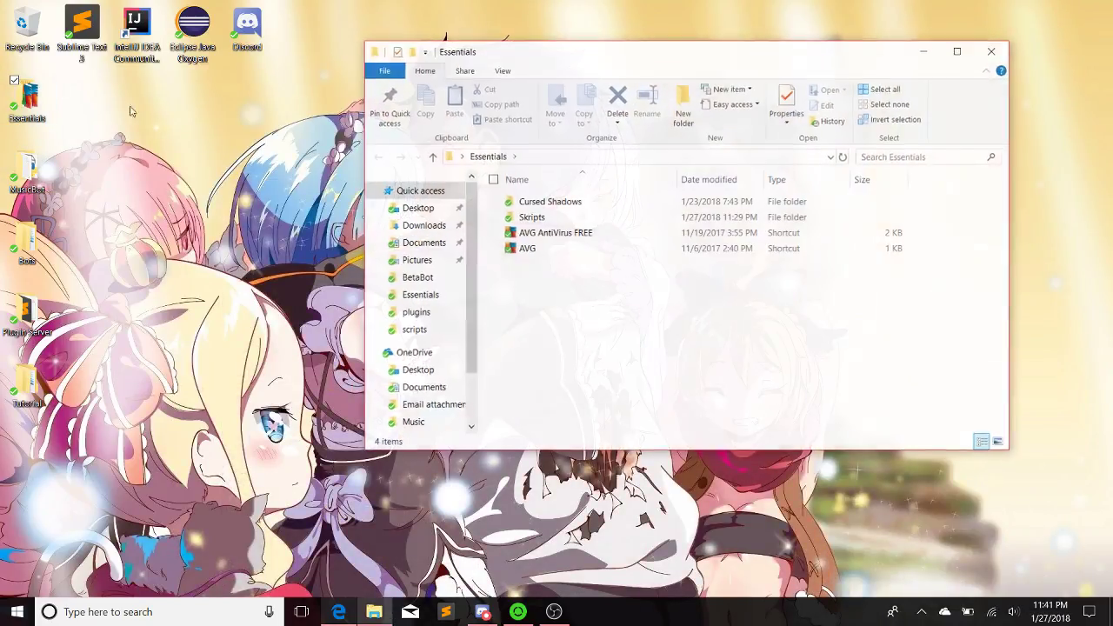
pyautogui.doubleClick(550, 201)
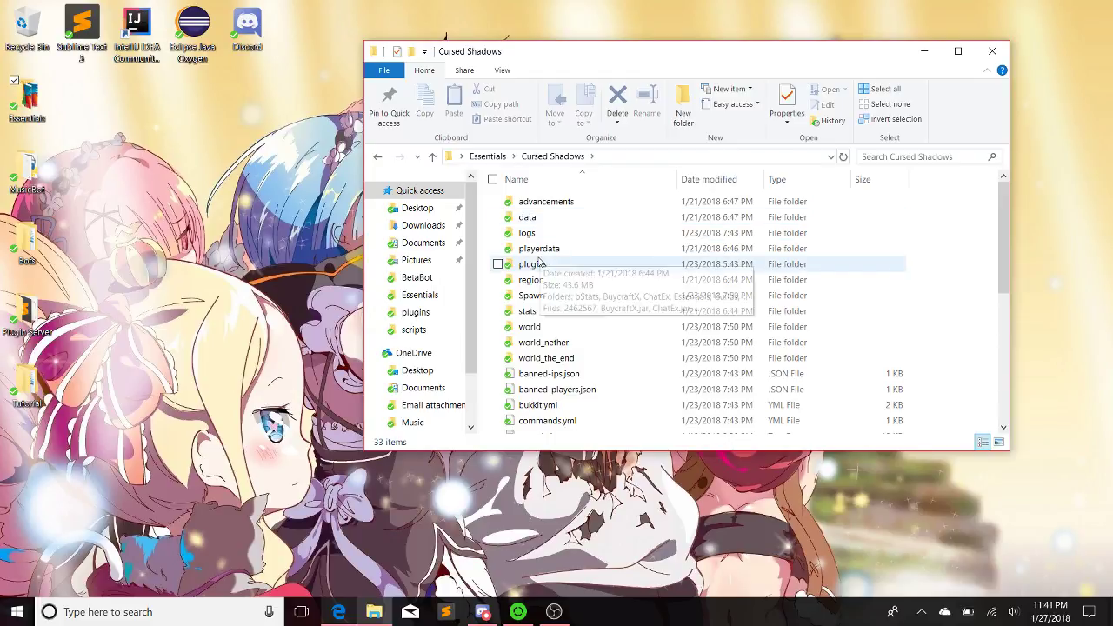
pyautogui.doubleClick(539, 263)
pyautogui.scroll(-15, 536, 238)
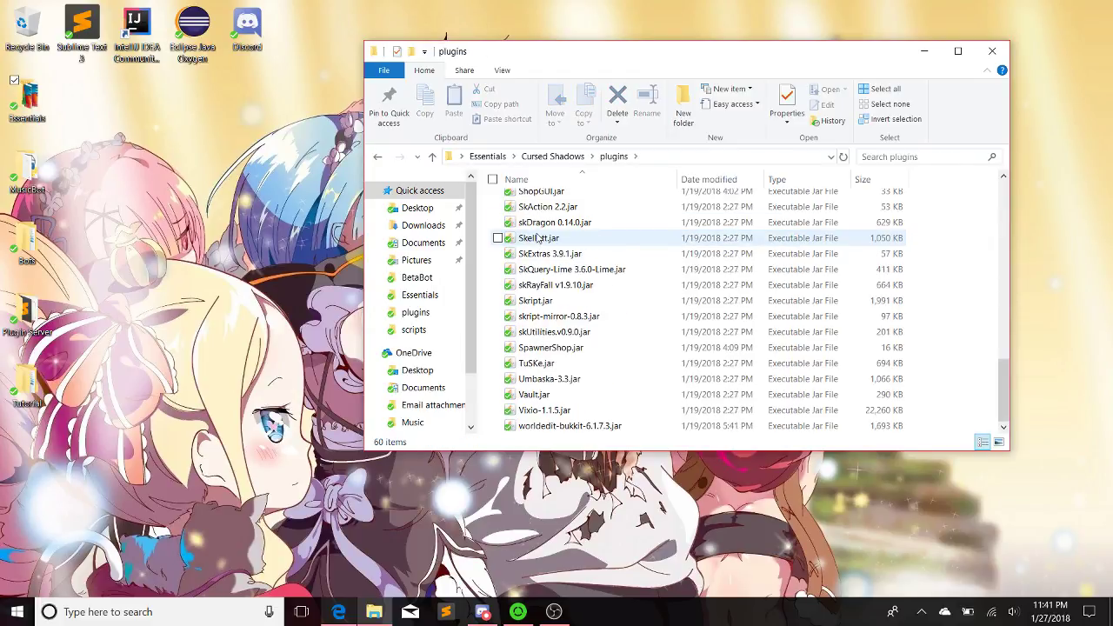
pyautogui.scroll(3, 538, 237)
pyautogui.scroll(-3, 538, 237)
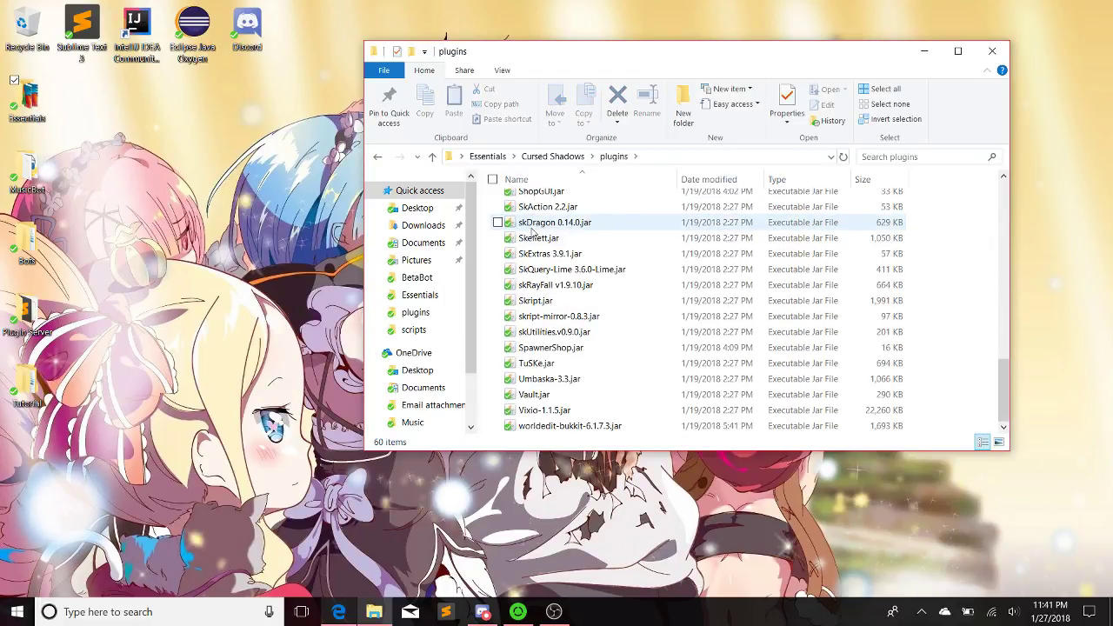
pyautogui.scroll(5, 535, 233)
pyautogui.scroll(2, 533, 231)
pyautogui.scroll(-1, 557, 278)
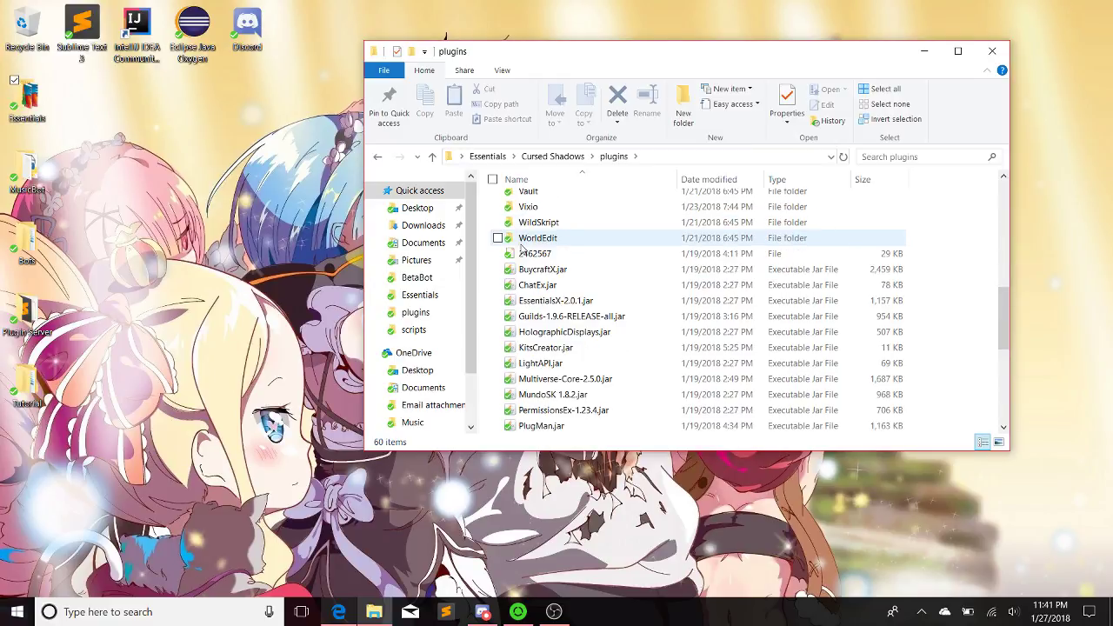
# Delete LightAPI.jar from the plugins folder
pyautogui.click(581, 364)
pyautogui.rightClick(579, 365)
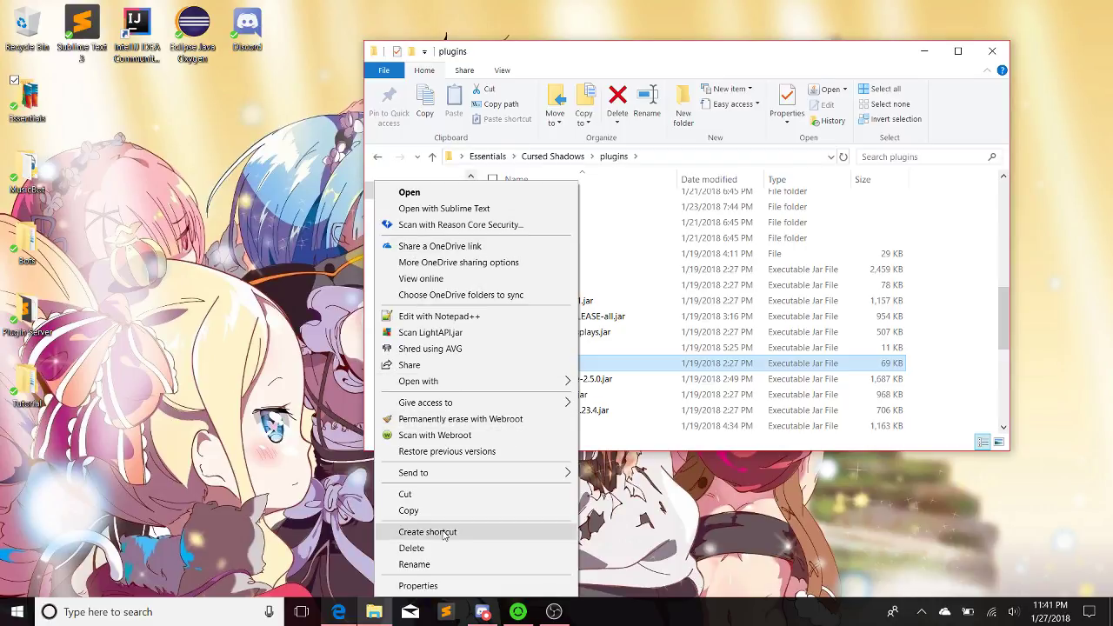
pyautogui.click(412, 548)
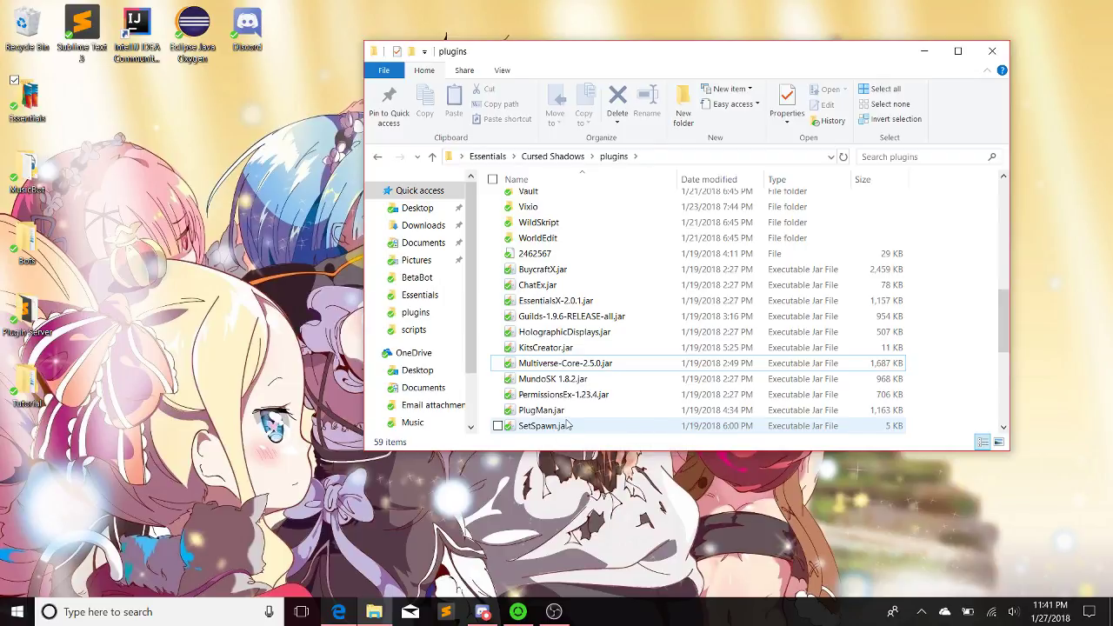
pyautogui.scroll(-5, 561, 301)
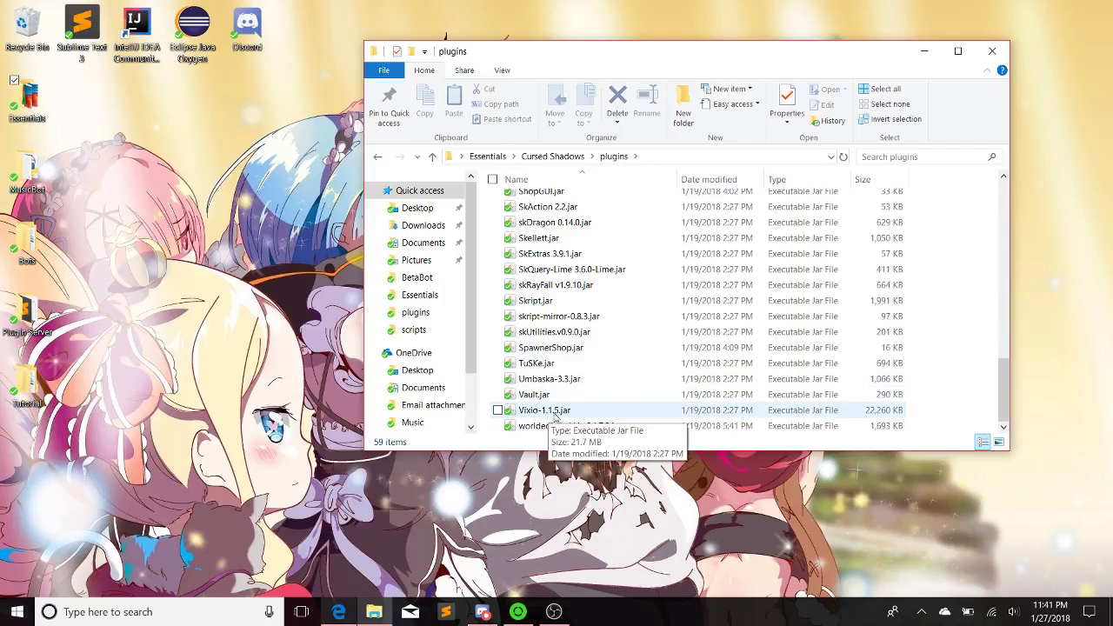
pyautogui.scroll(14, 712, 261)
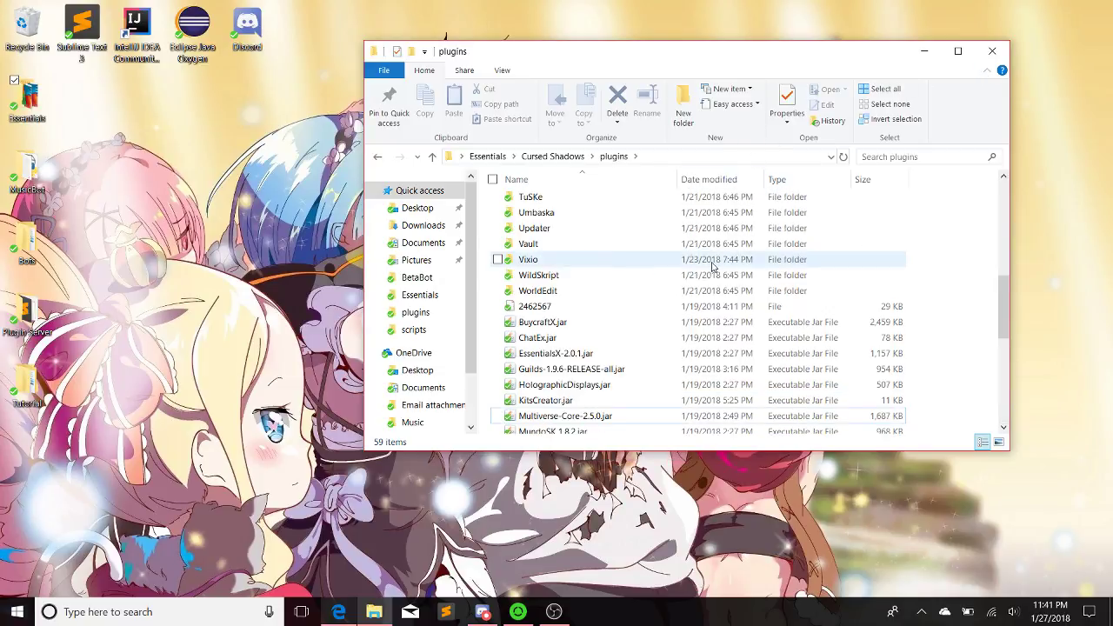
# Go back to the Cursed Shadows folder and minimize File Explorer
pyautogui.click(380, 158)
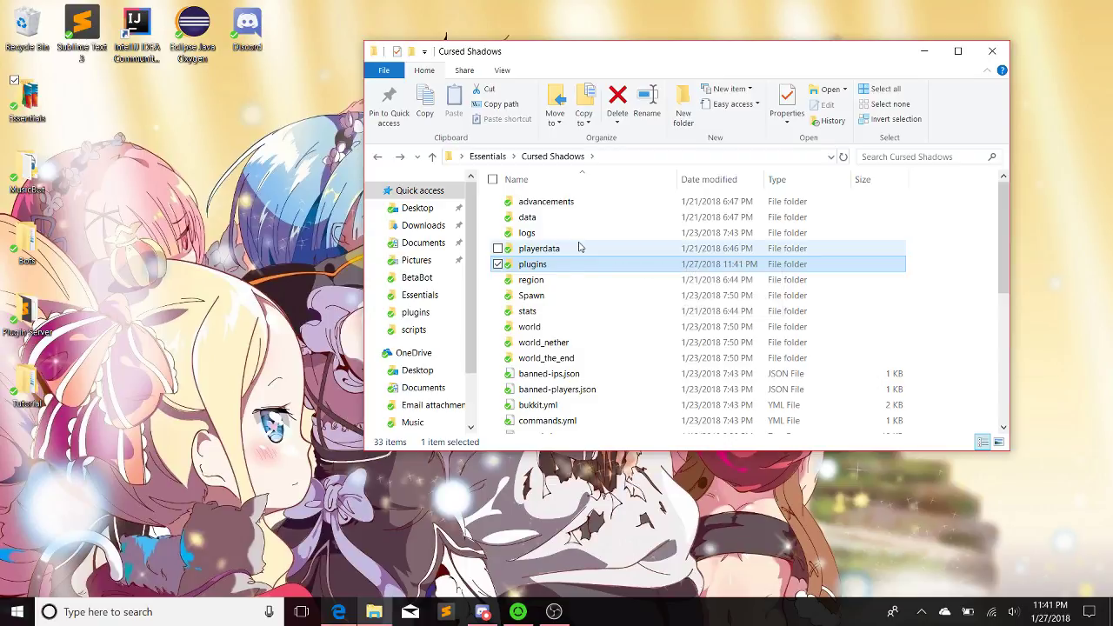
pyautogui.scroll(-5, 561, 275)
pyautogui.scroll(5, 561, 277)
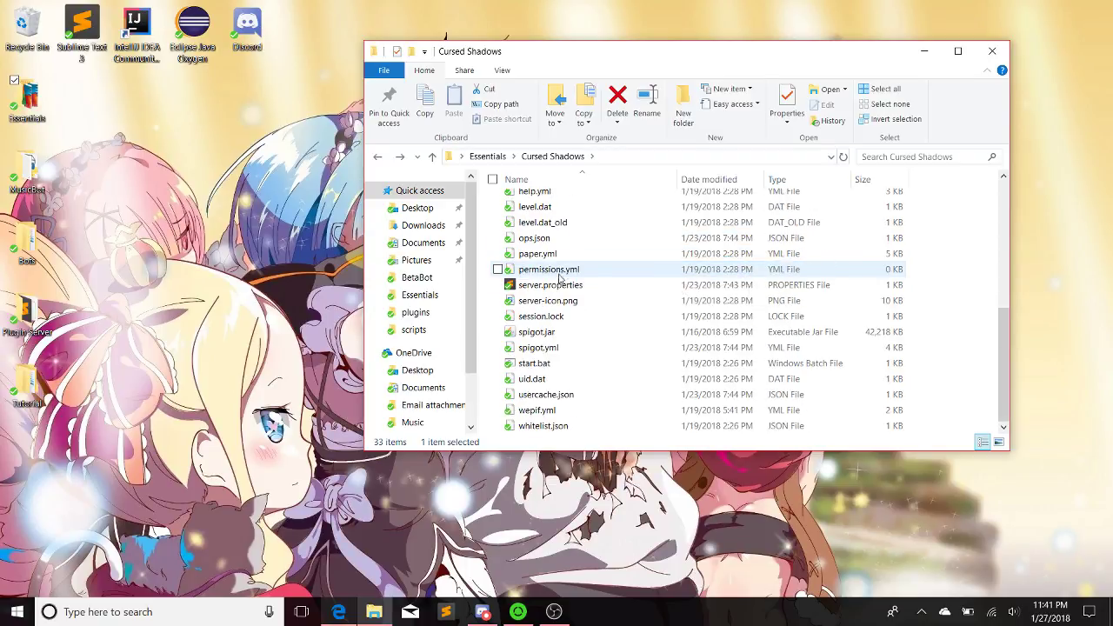
pyautogui.click(922, 51)
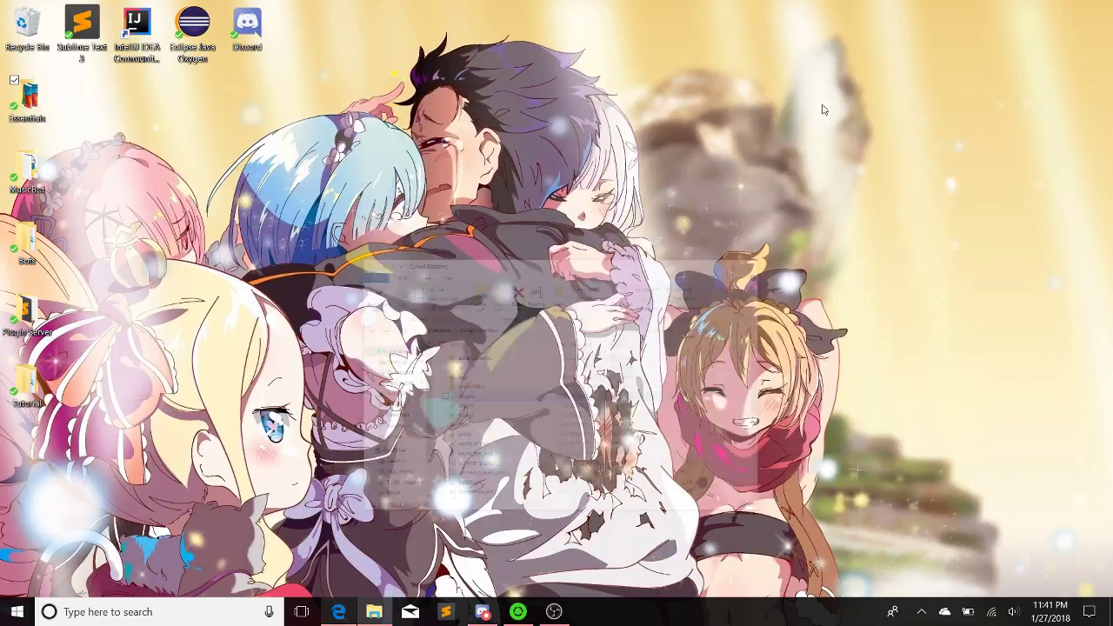
# Load discordapp.com/developers in a new private Edge tab
pyautogui.click(338, 612)
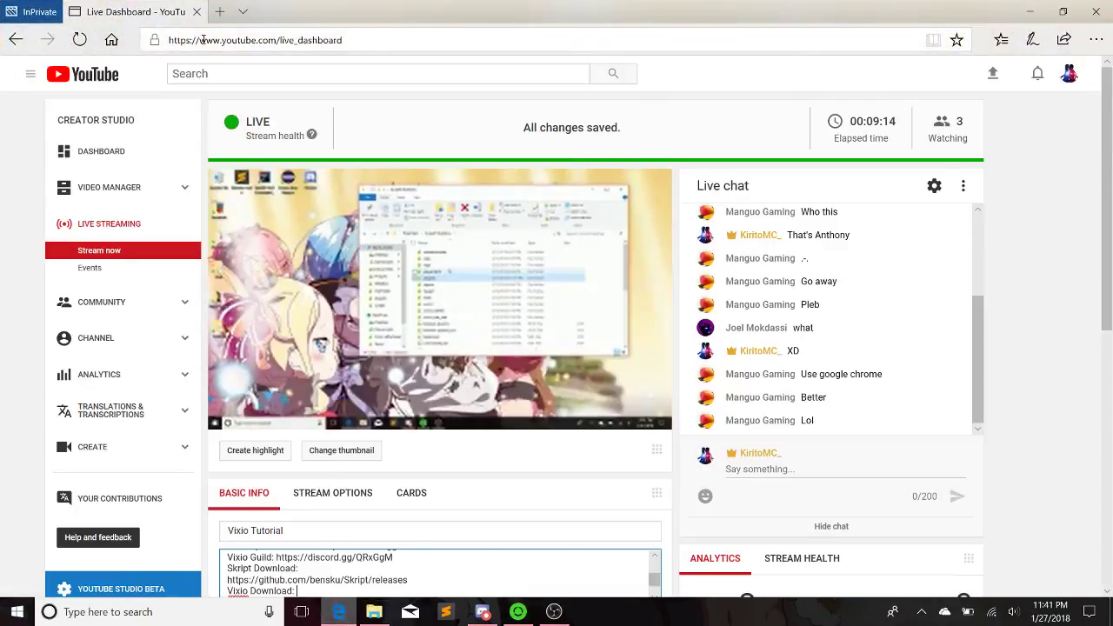
pyautogui.click(222, 10)
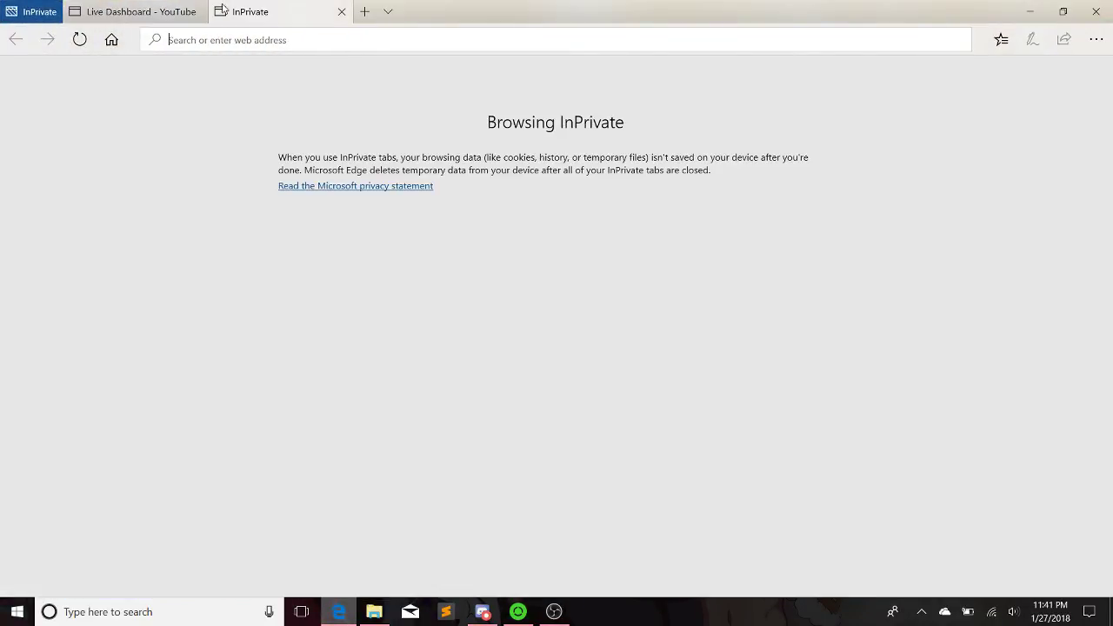
pyautogui.write('discordapp.co')
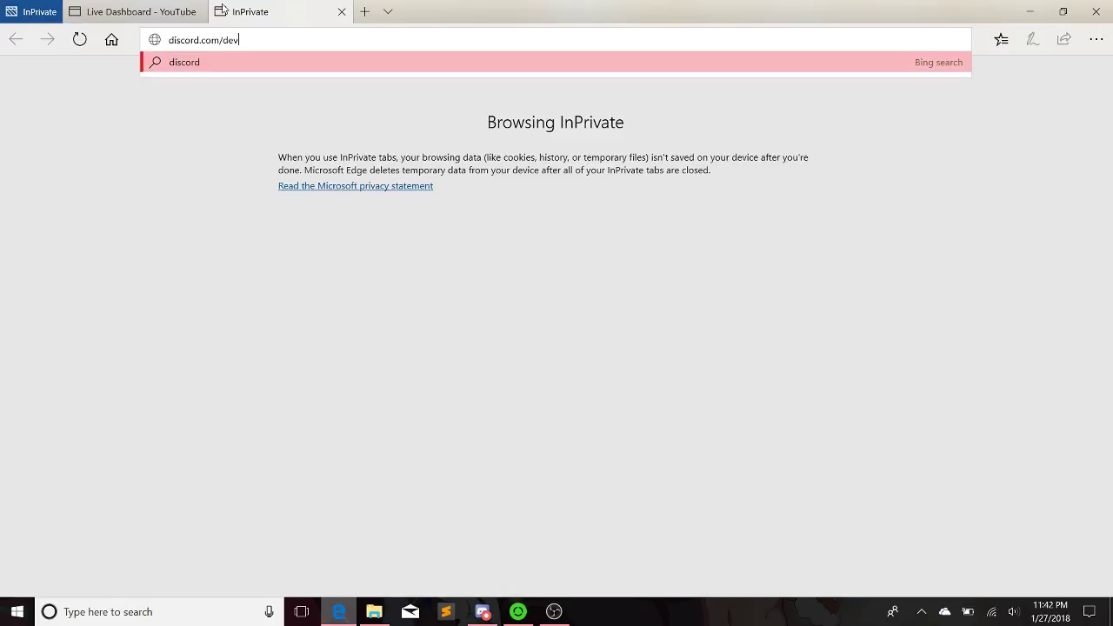
pyautogui.write('m/developers')
pyautogui.press('Return')
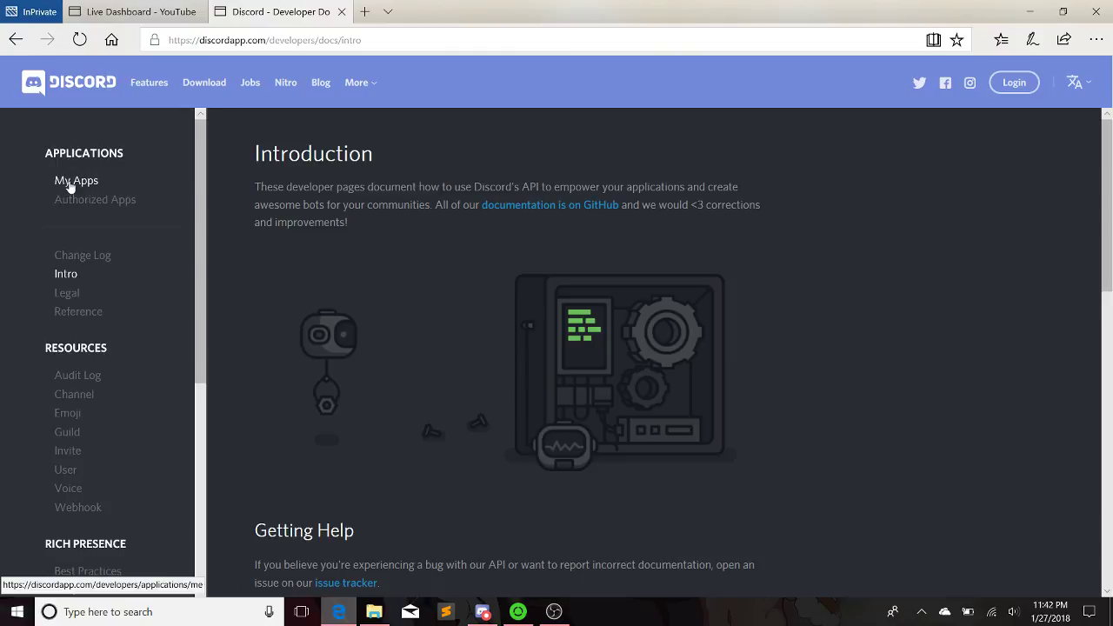
# Go to My Apps and sign in with the account e-mail and password
pyautogui.click(63, 181)
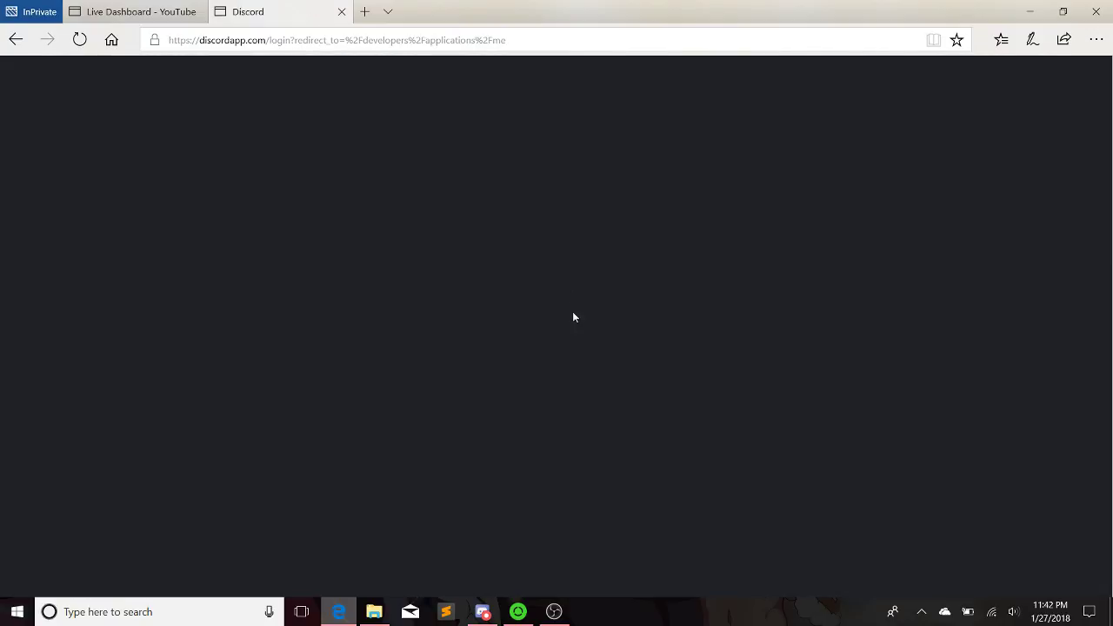
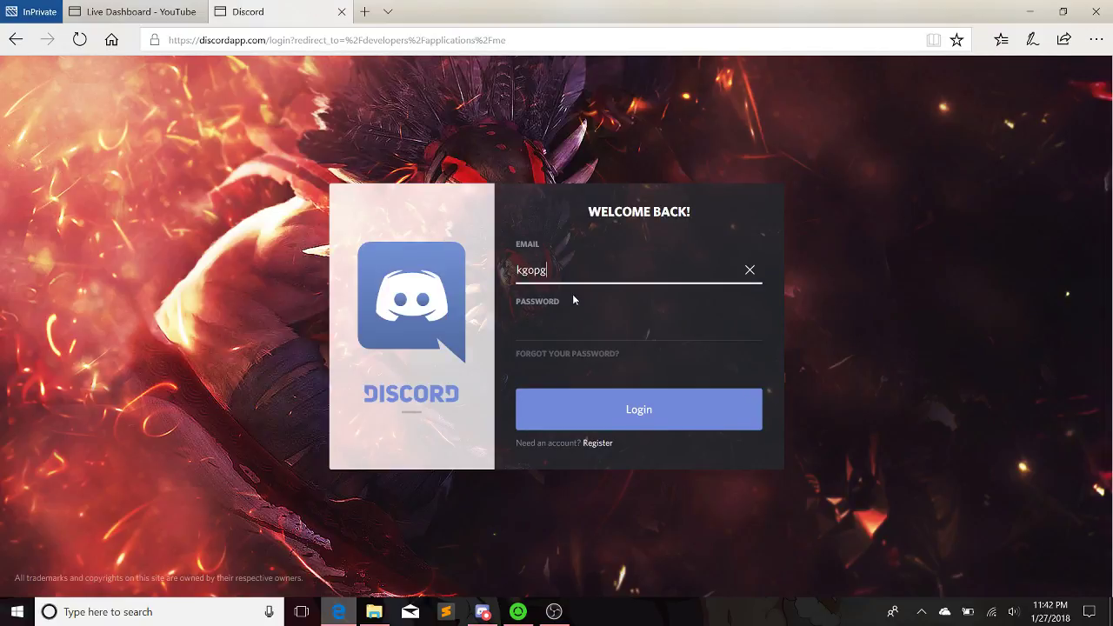
pyautogui.press('Tab')
pyautogui.write('******')
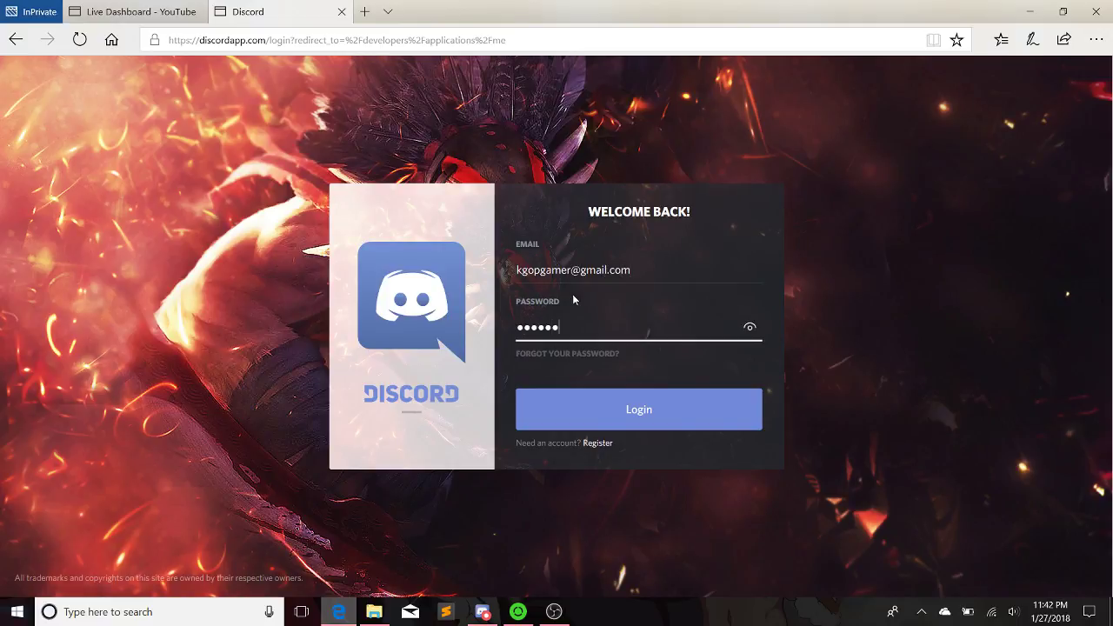
pyautogui.write('****')
pyautogui.press('Return')
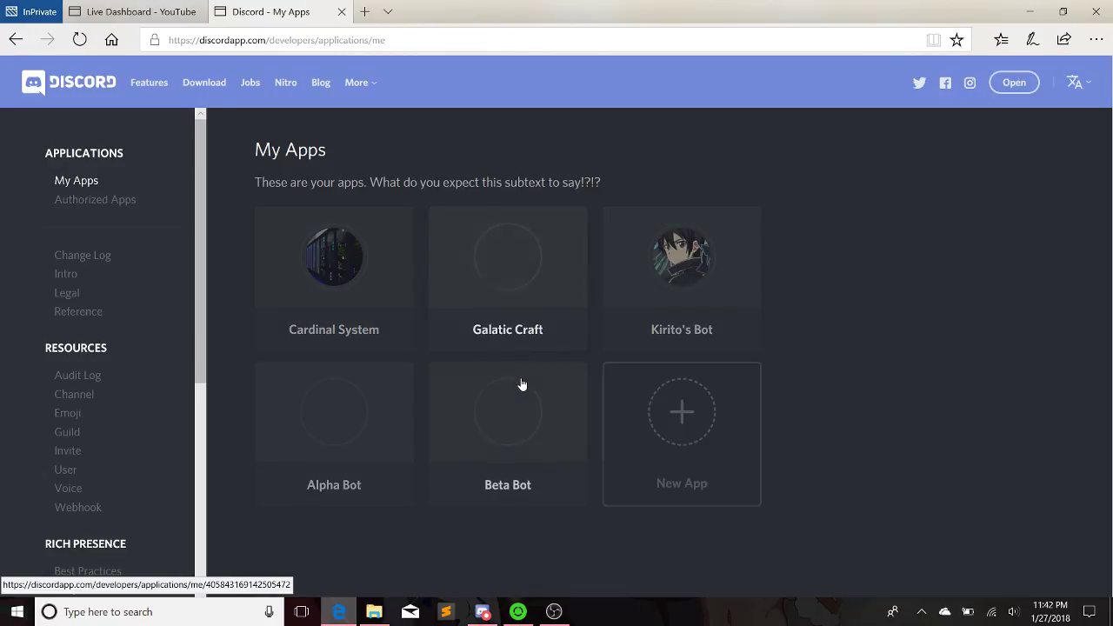
# Start a new app and name it 'Tutorial'
pyautogui.click(682, 454)
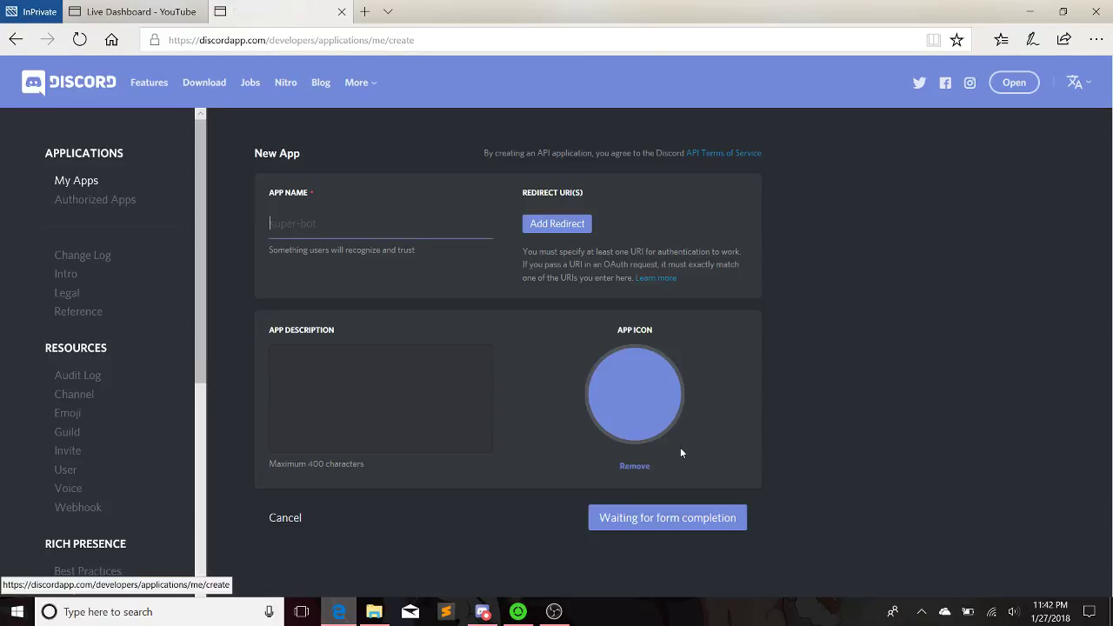
pyautogui.write('Tuti')
pyautogui.press('BackSpace')
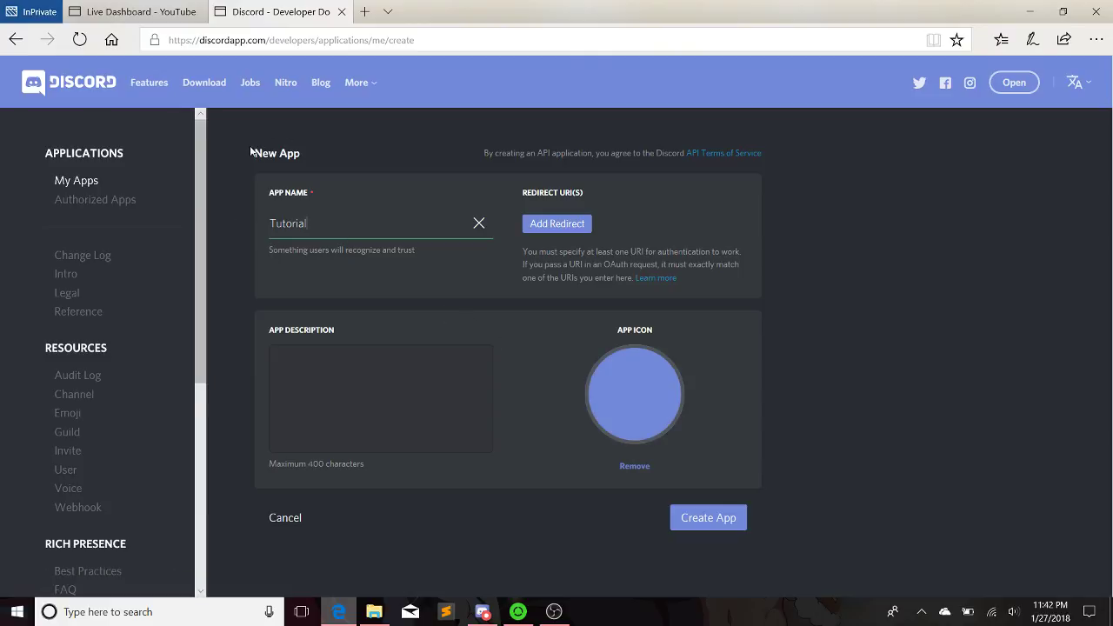
# Browse plugins, Documents and Pictures for an app icon, then cancel without choosing one
pyautogui.click(611, 407)
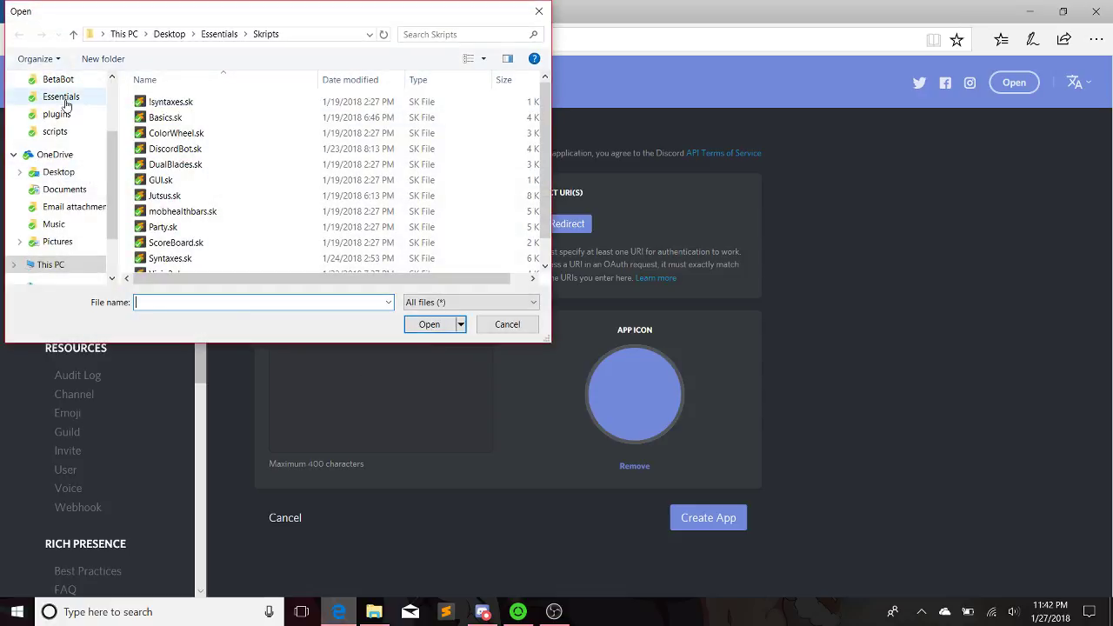
pyautogui.click(66, 114)
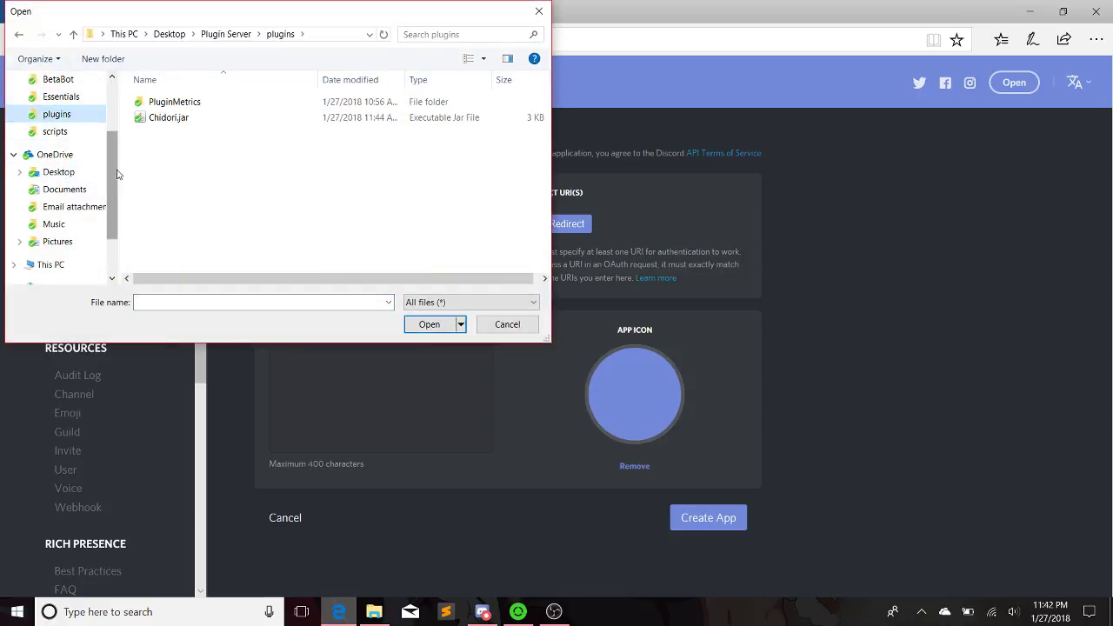
pyautogui.click(65, 143)
pyautogui.click(58, 160)
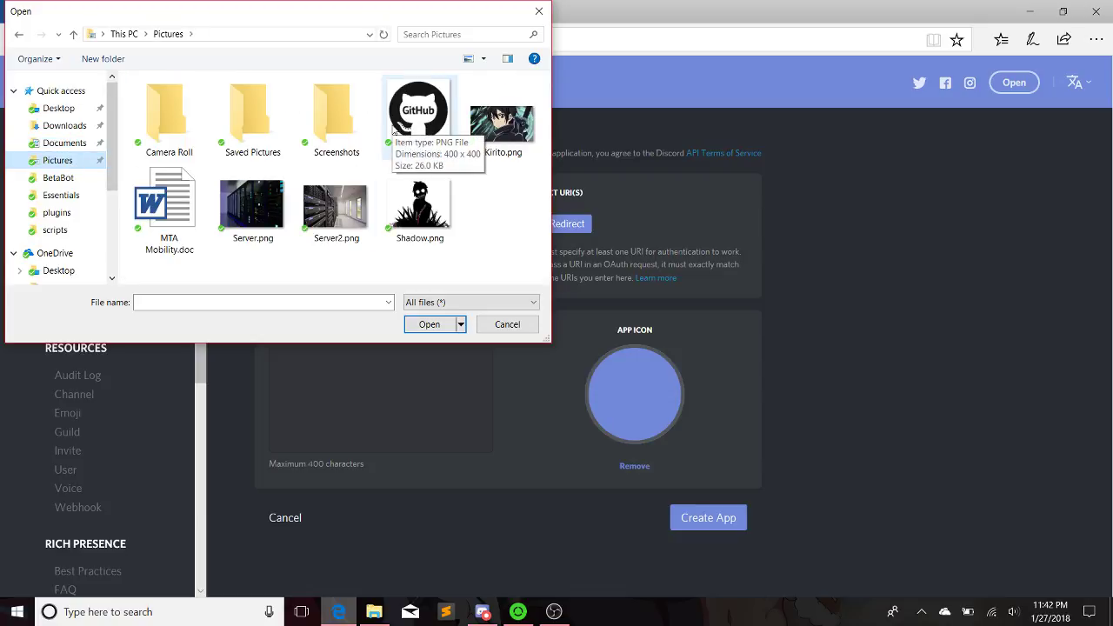
pyautogui.click(538, 12)
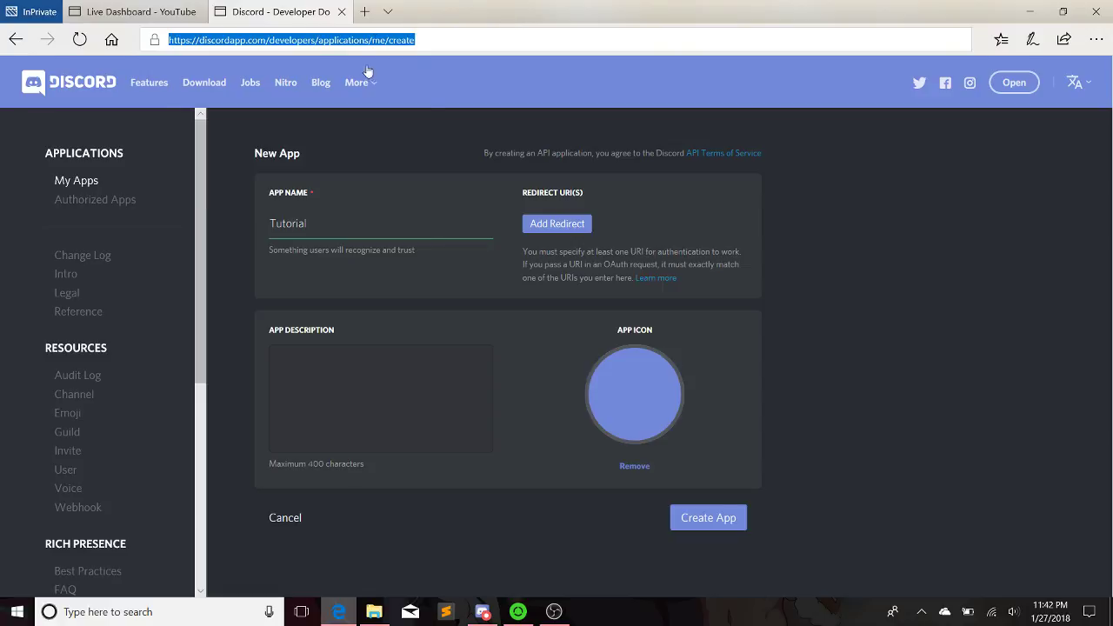
pyautogui.click(462, 68)
# Create the Tutorial app, add and confirm a bot user, and save the changes
pyautogui.click(684, 511)
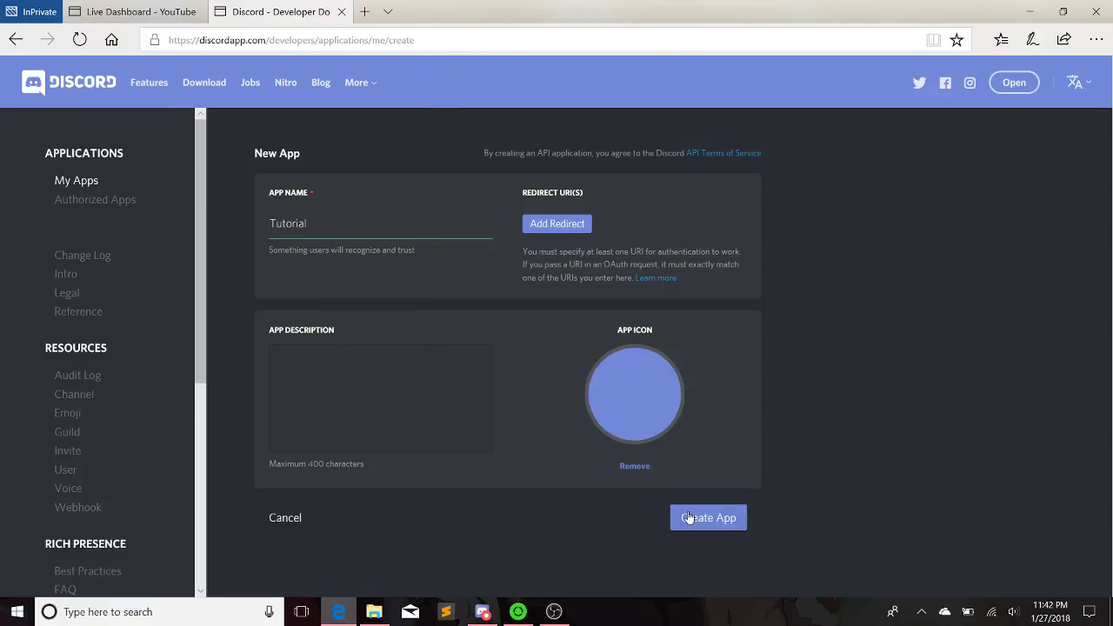
pyautogui.scroll(-3, 407, 281)
pyautogui.scroll(3, 407, 281)
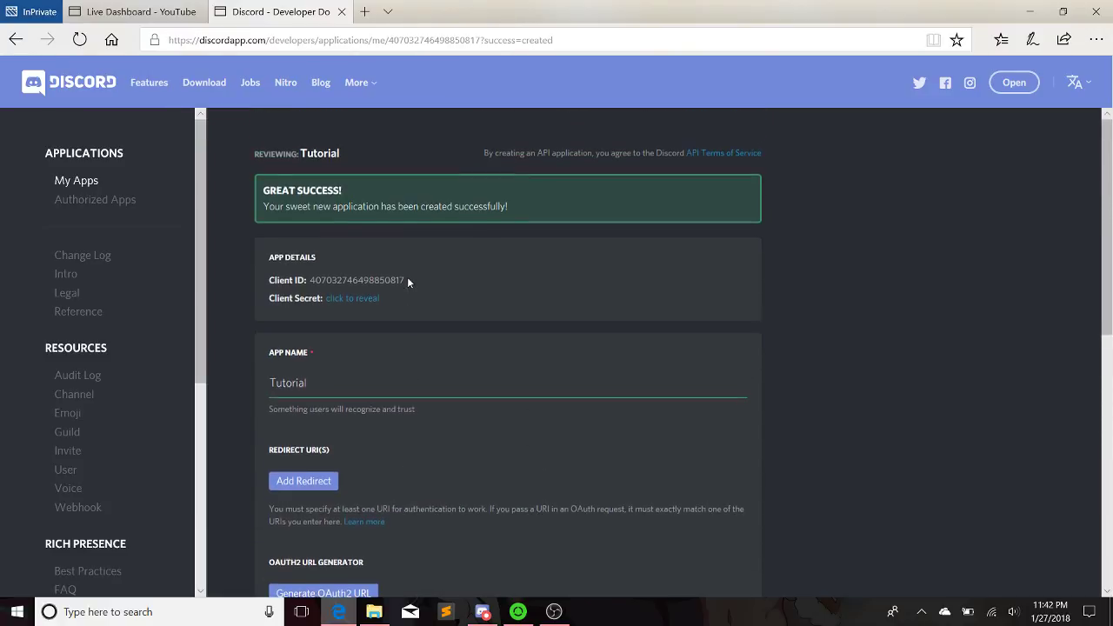
pyautogui.scroll(-7, 407, 281)
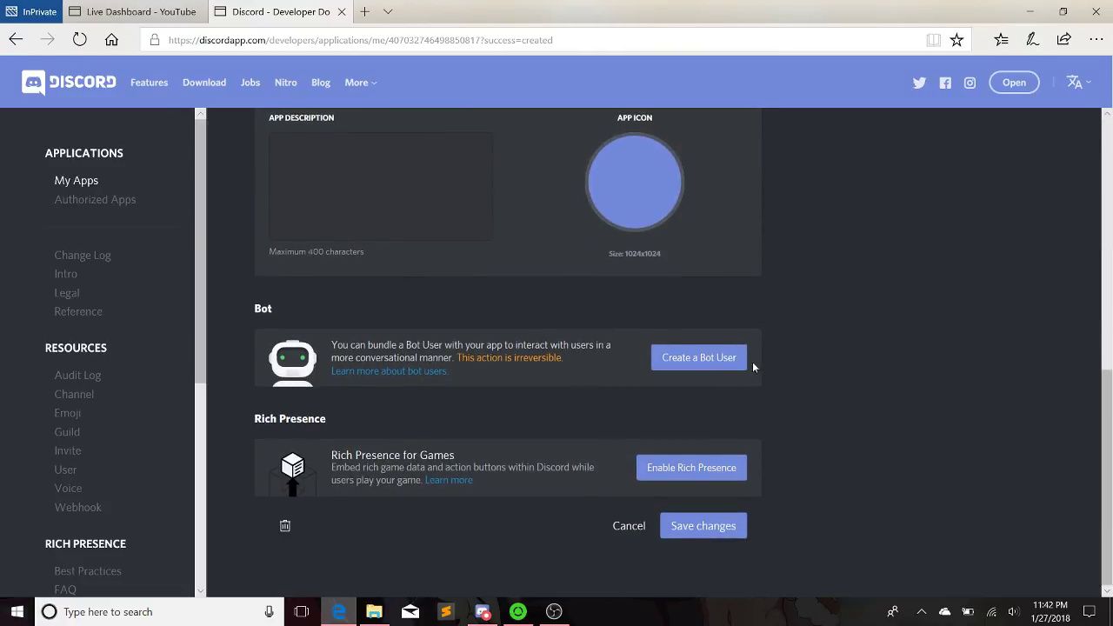
pyautogui.click(729, 374)
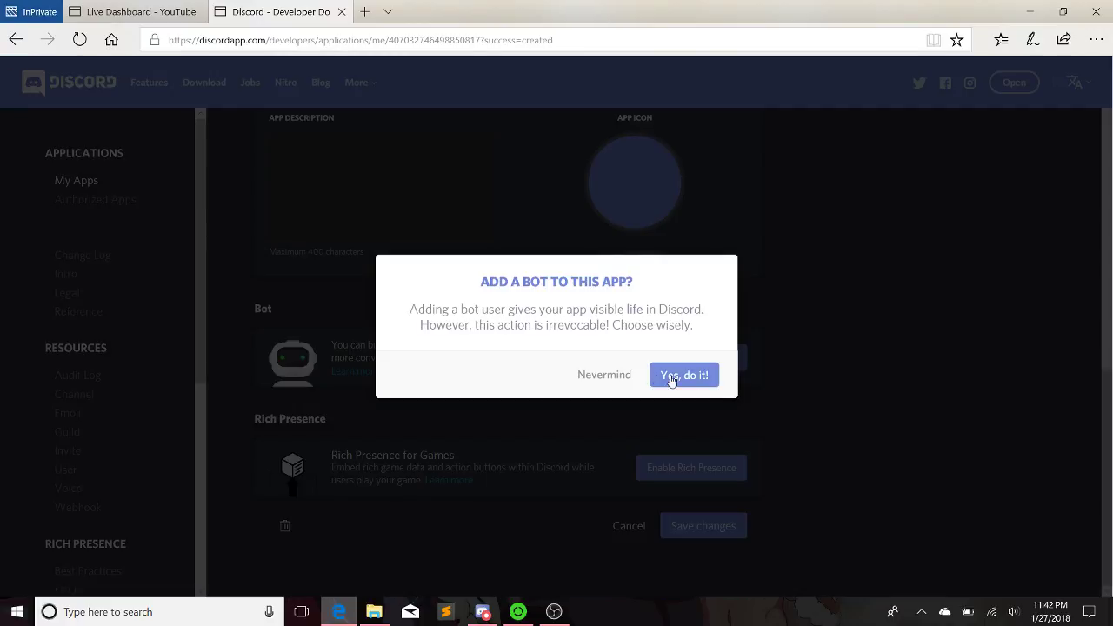
pyautogui.click(671, 381)
pyautogui.scroll(-2, 654, 379)
pyautogui.click(704, 539)
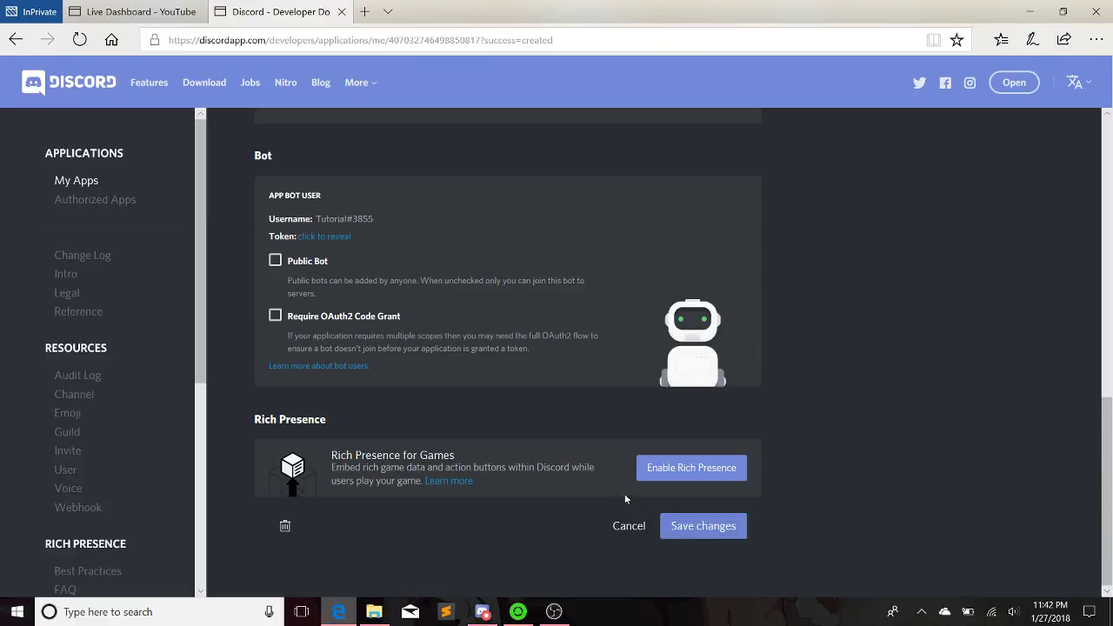
# Reveal the bot token in the Bot section and scroll back to the top
pyautogui.scroll(-1, 415, 379)
pyautogui.scroll(-6, 416, 383)
pyautogui.scroll(4, 367, 298)
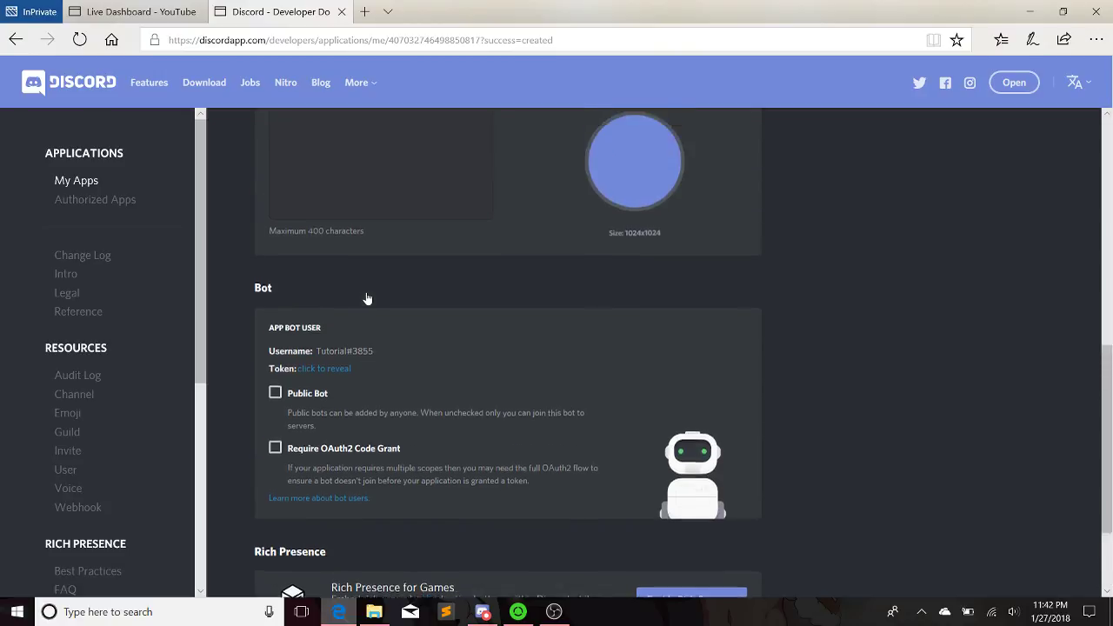
pyautogui.scroll(-3, 367, 299)
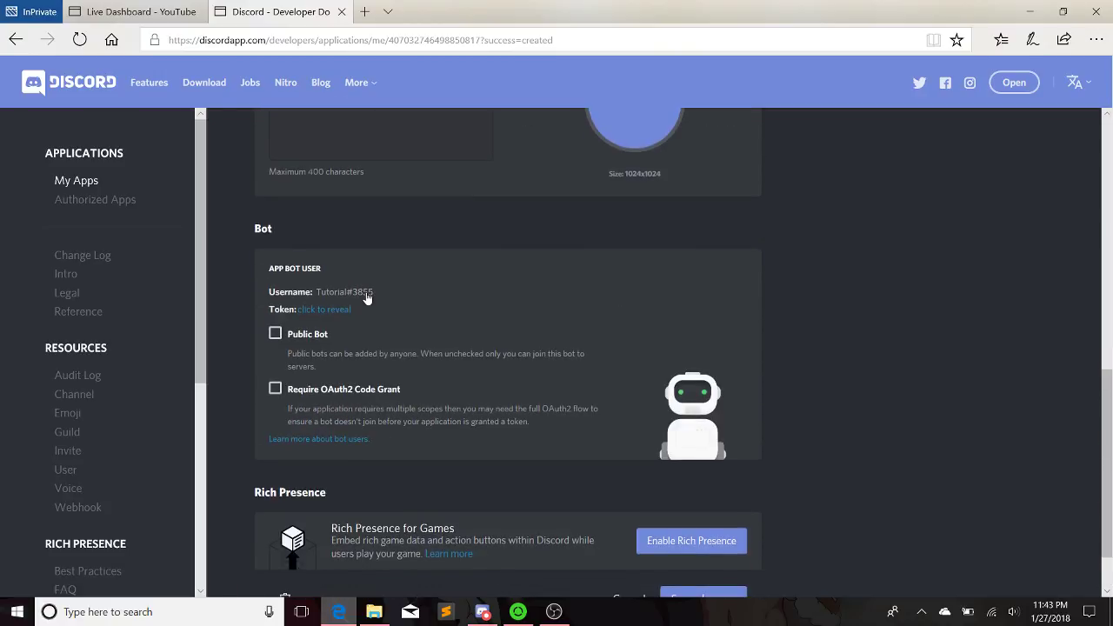
pyautogui.scroll(-1, 367, 299)
pyautogui.scroll(3, 367, 298)
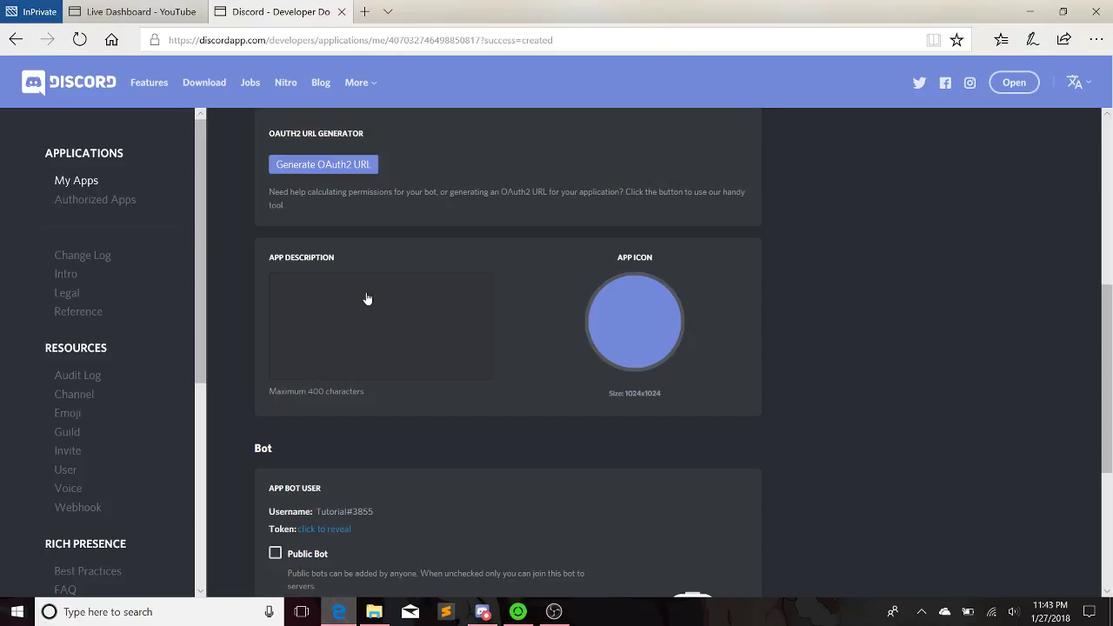
pyautogui.scroll(2, 367, 290)
pyautogui.scroll(-3, 368, 284)
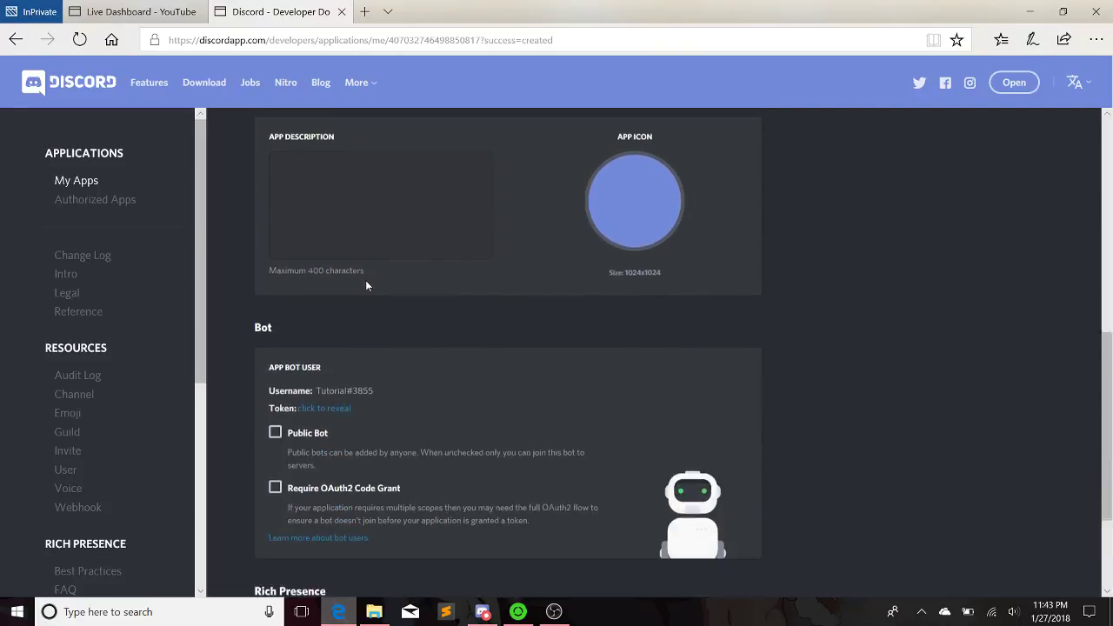
pyautogui.click(339, 384)
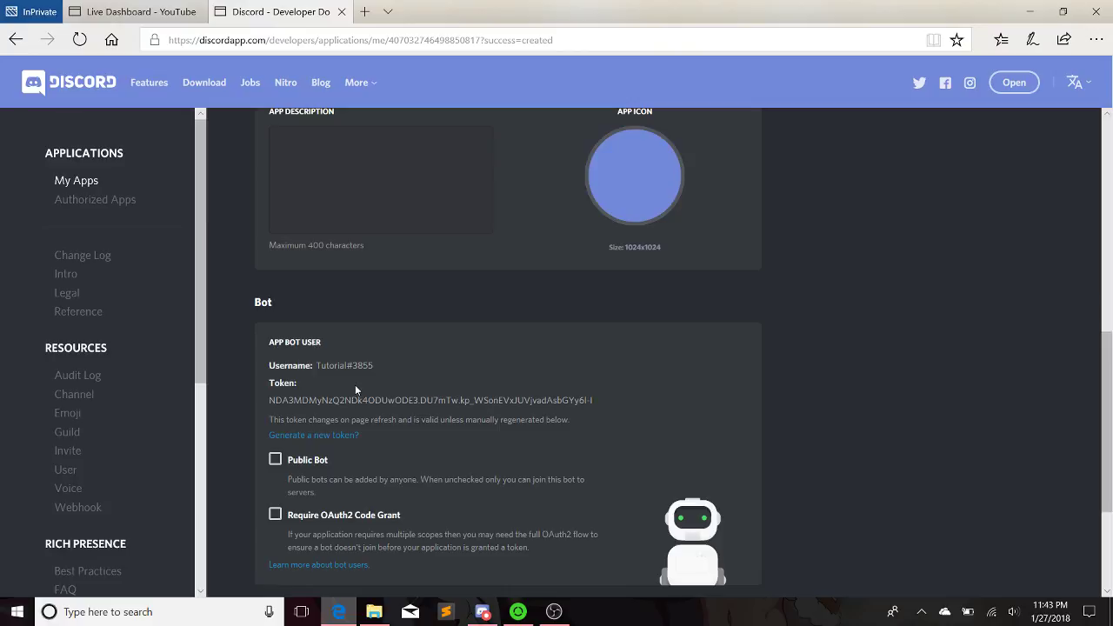
pyautogui.scroll(7, 453, 400)
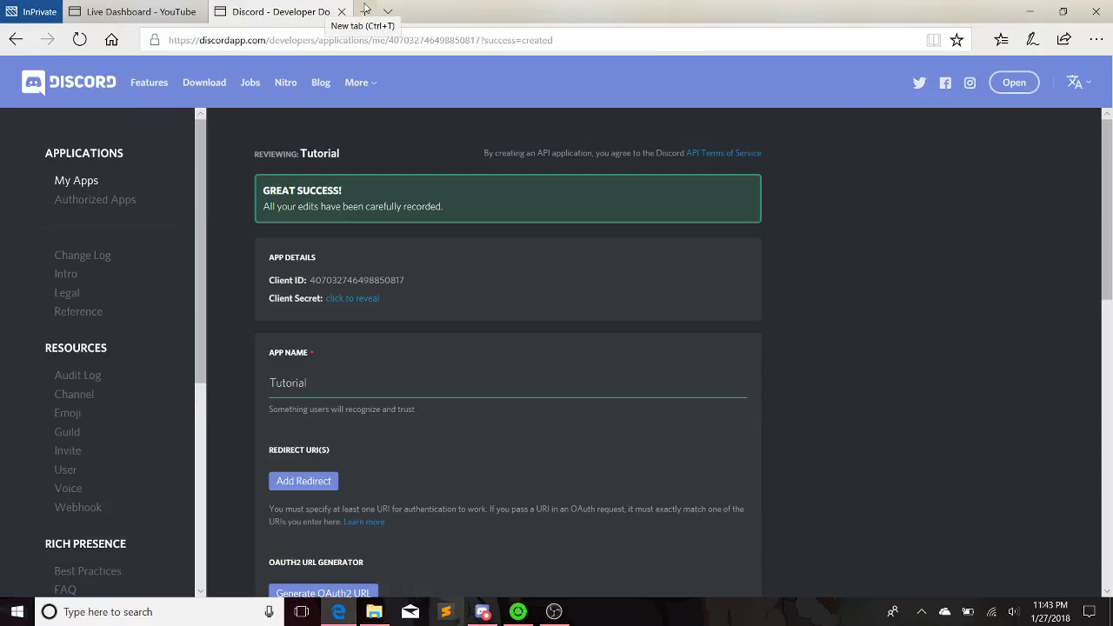
# Search for NotePad++ in a new tab and copy the Notepad++ home page address
pyautogui.click(366, 8)
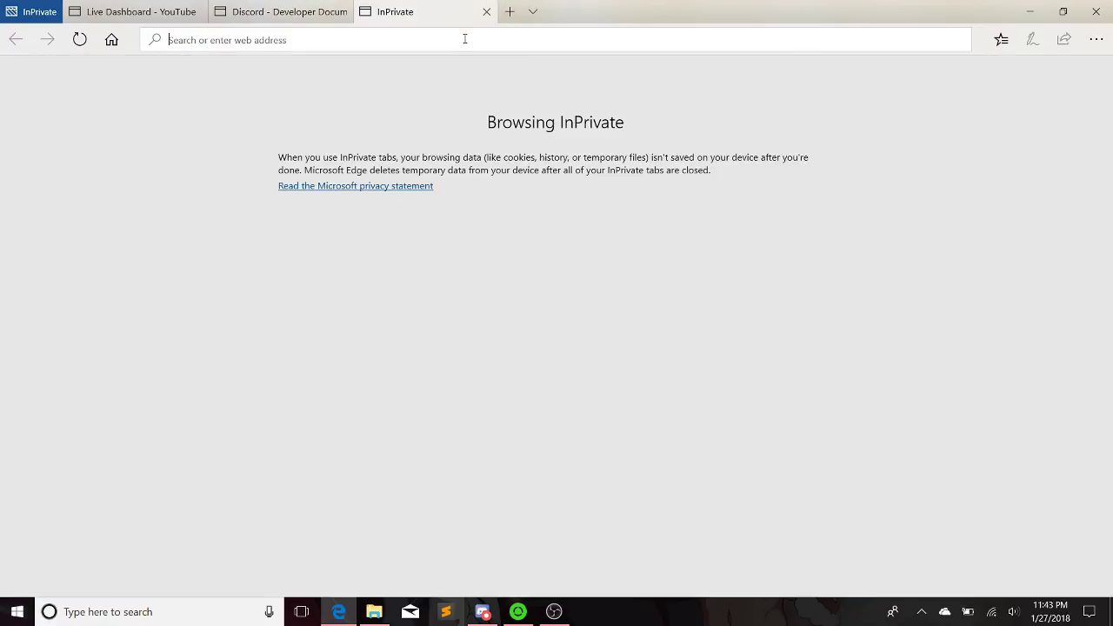
pyautogui.write('NotePad')
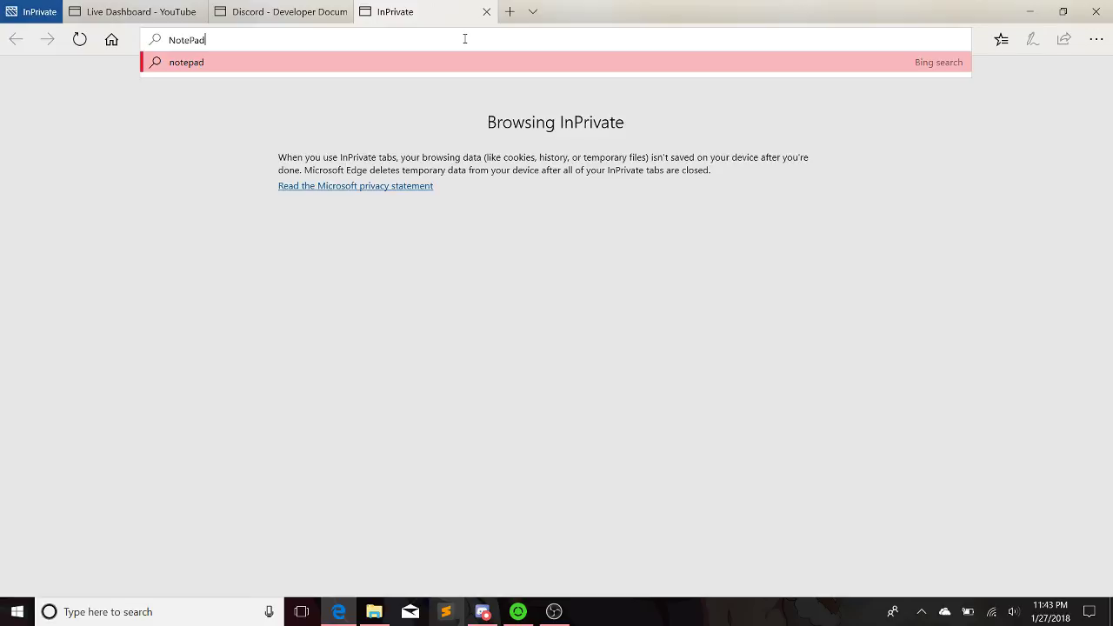
pyautogui.write('++')
pyautogui.press('Return')
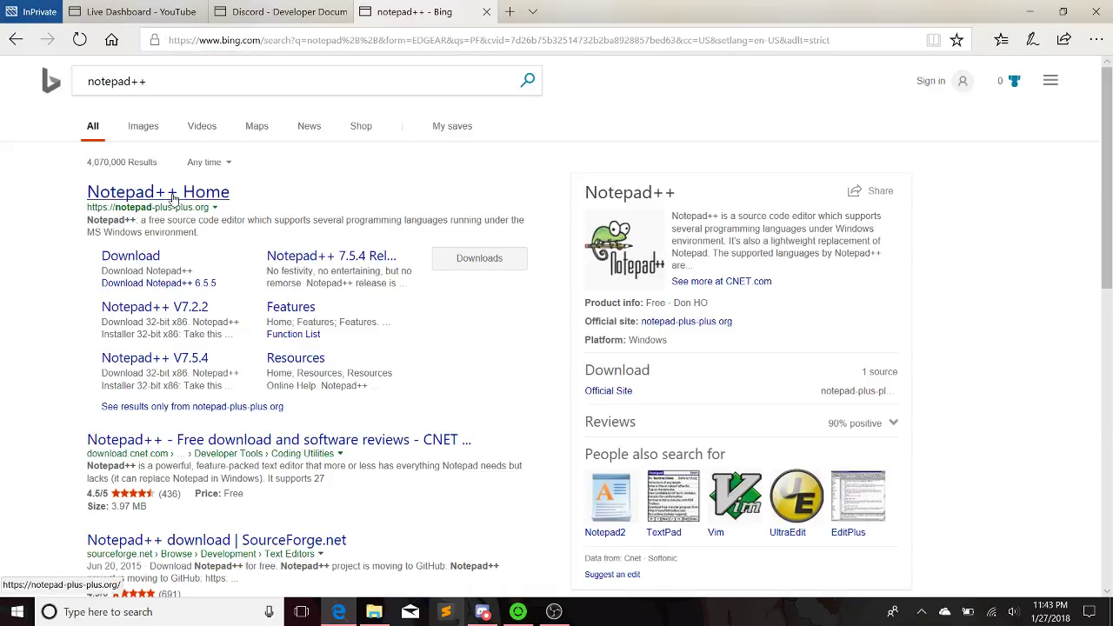
pyautogui.click(171, 193)
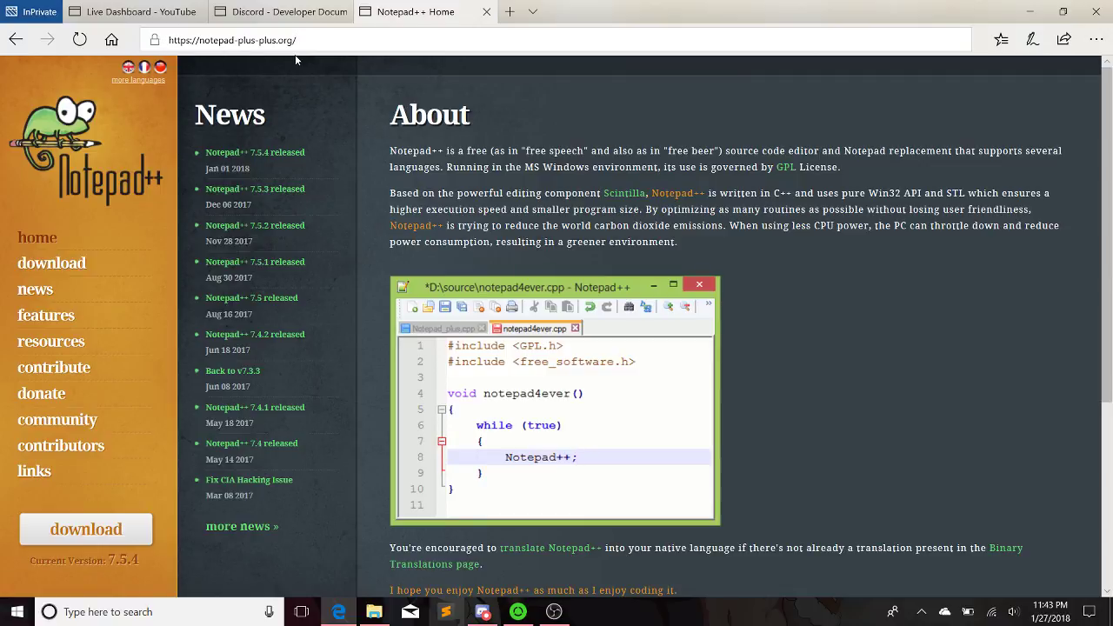
pyautogui.moveTo(299, 42); pyautogui.dragTo(154, 69)
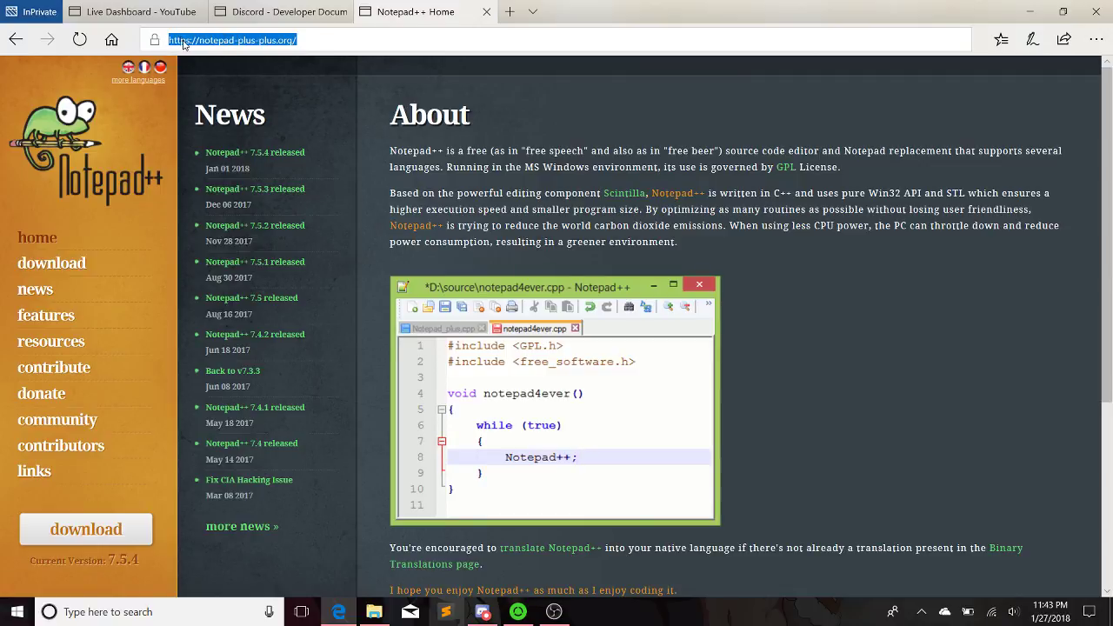
pyautogui.rightClick(183, 43)
pyautogui.click(152, 76)
# Paste the Notepad++ link on its own line in the YouTube stream description
pyautogui.click(287, 20)
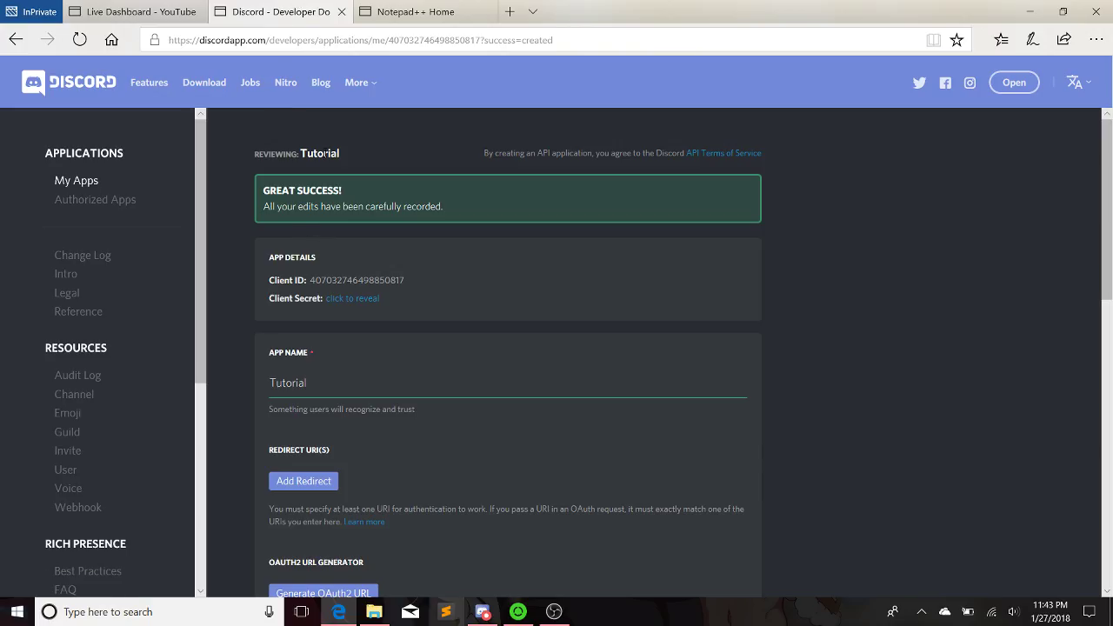
pyautogui.click(135, 11)
pyautogui.scroll(-3, 383, 352)
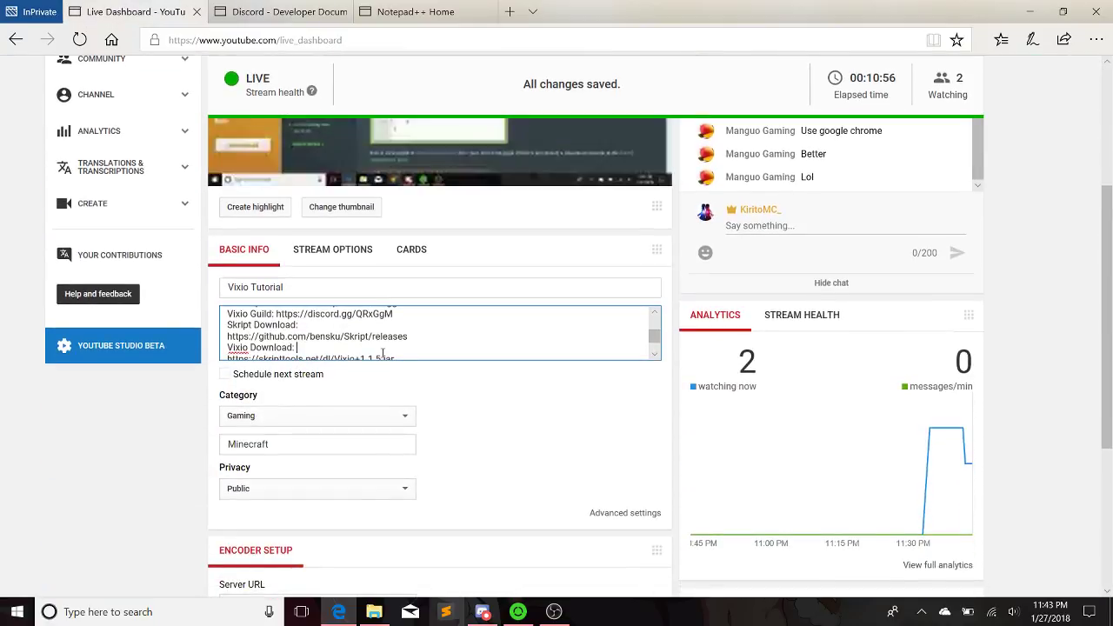
pyautogui.moveTo(654, 340); pyautogui.dragTo(648, 350)
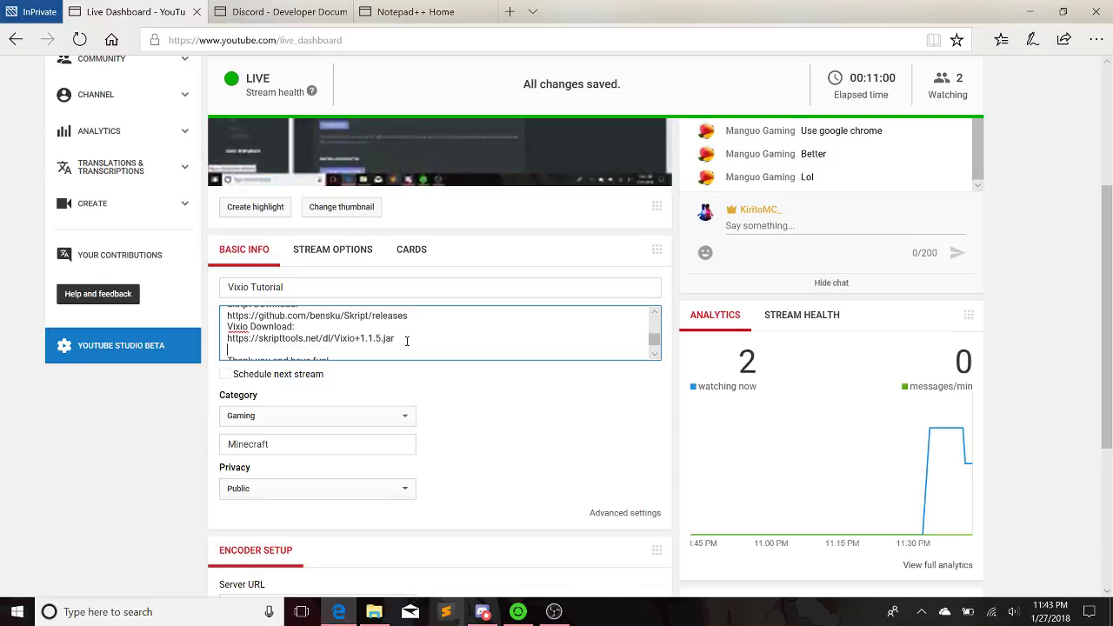
pyautogui.press('Return')
pyautogui.hotkey('ctrl', 'v')
pyautogui.press('Return')
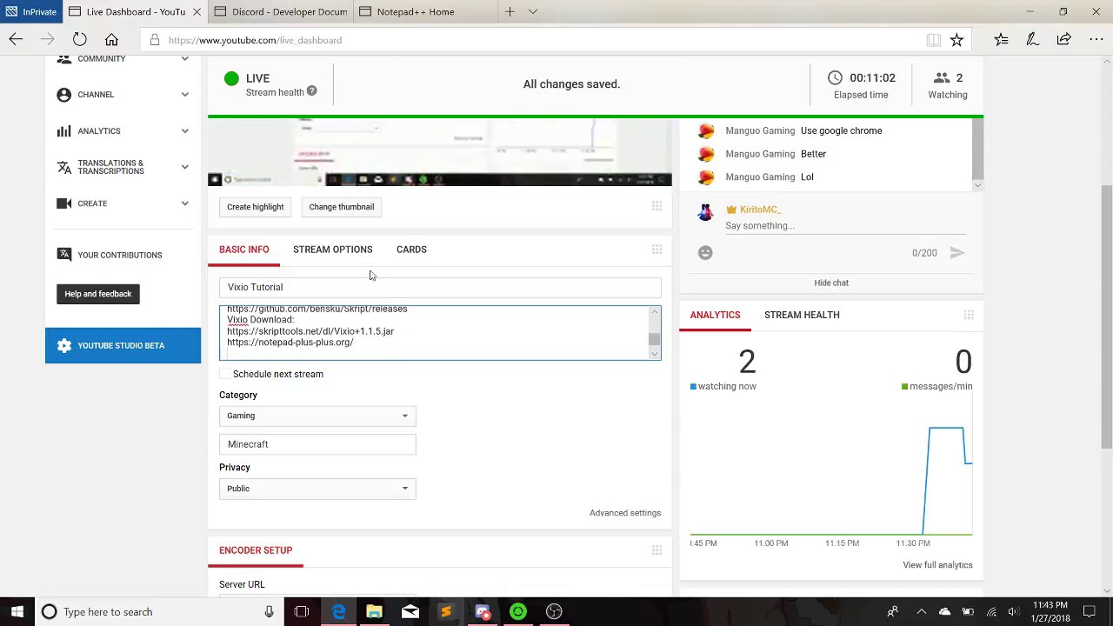
# Search for sublime and copy the Sublime Text download page address
pyautogui.click(487, 12)
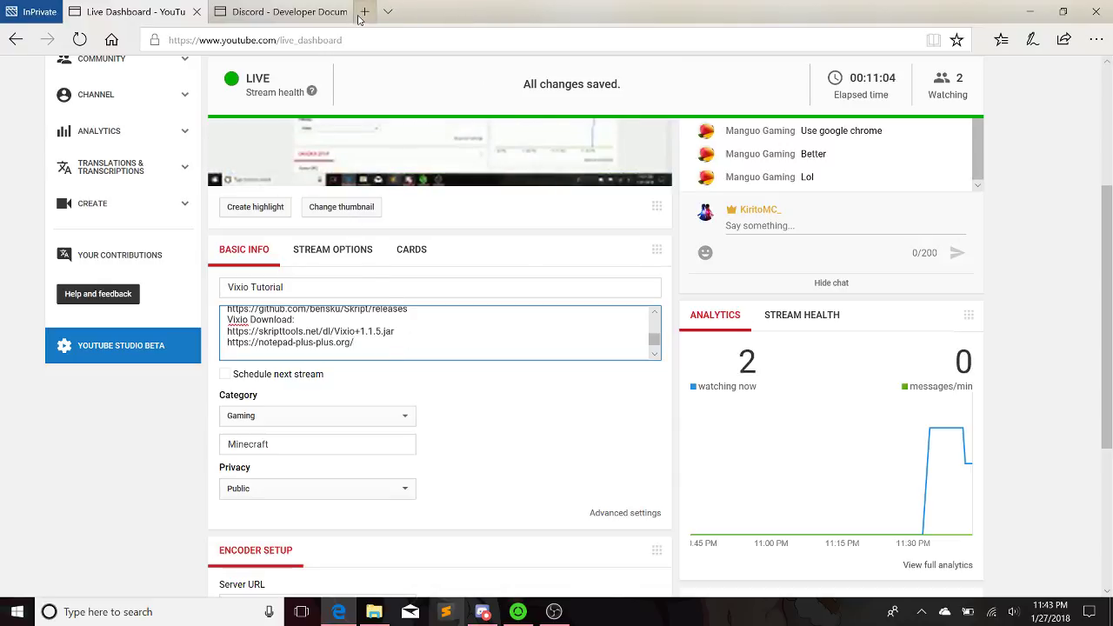
pyautogui.hotkey('ctrl', 't')
pyautogui.write('sublim')
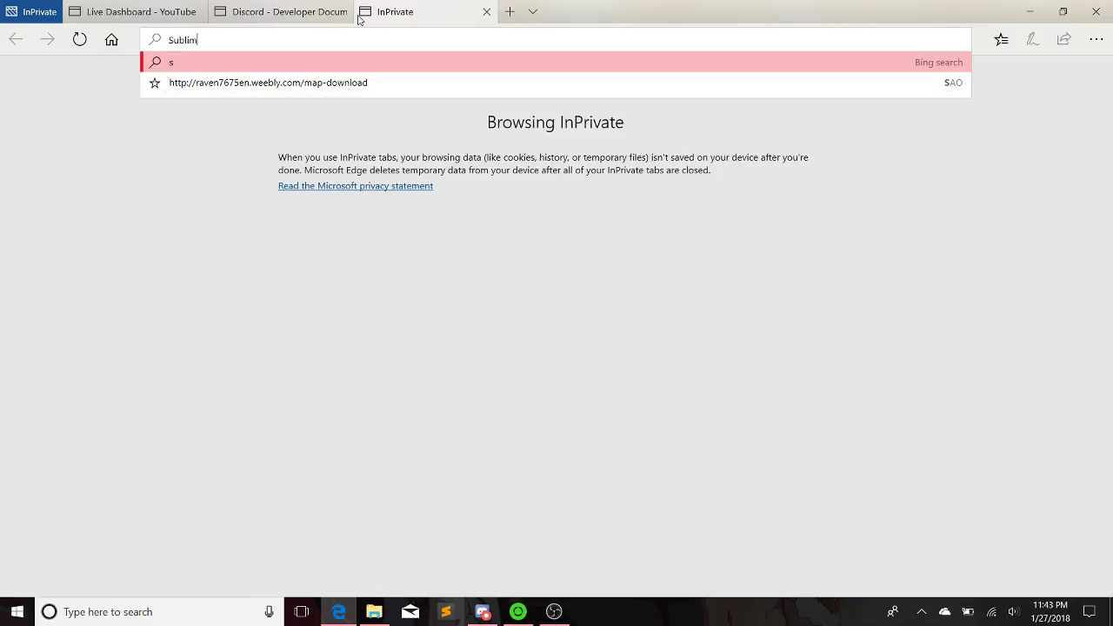
pyautogui.write('e')
pyautogui.press('Return')
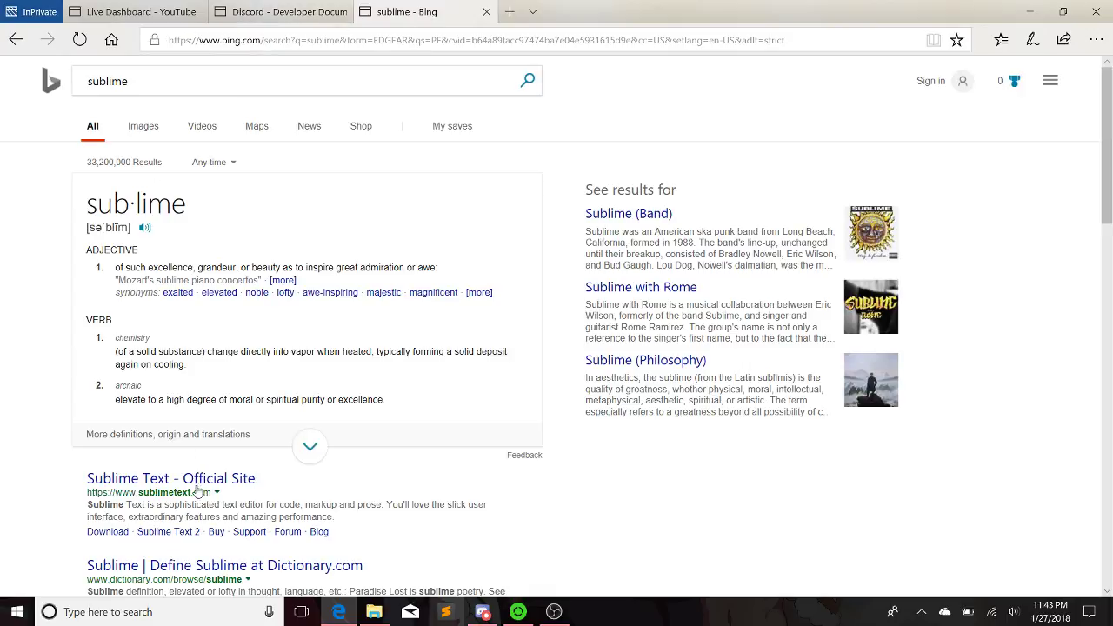
pyautogui.click(199, 475)
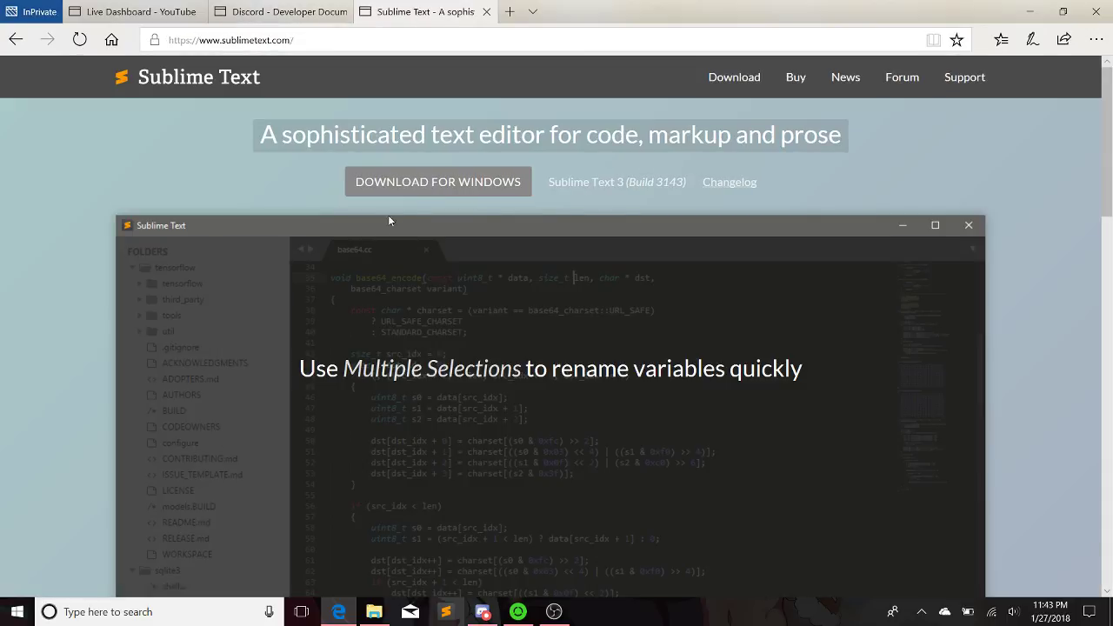
pyautogui.click(732, 76)
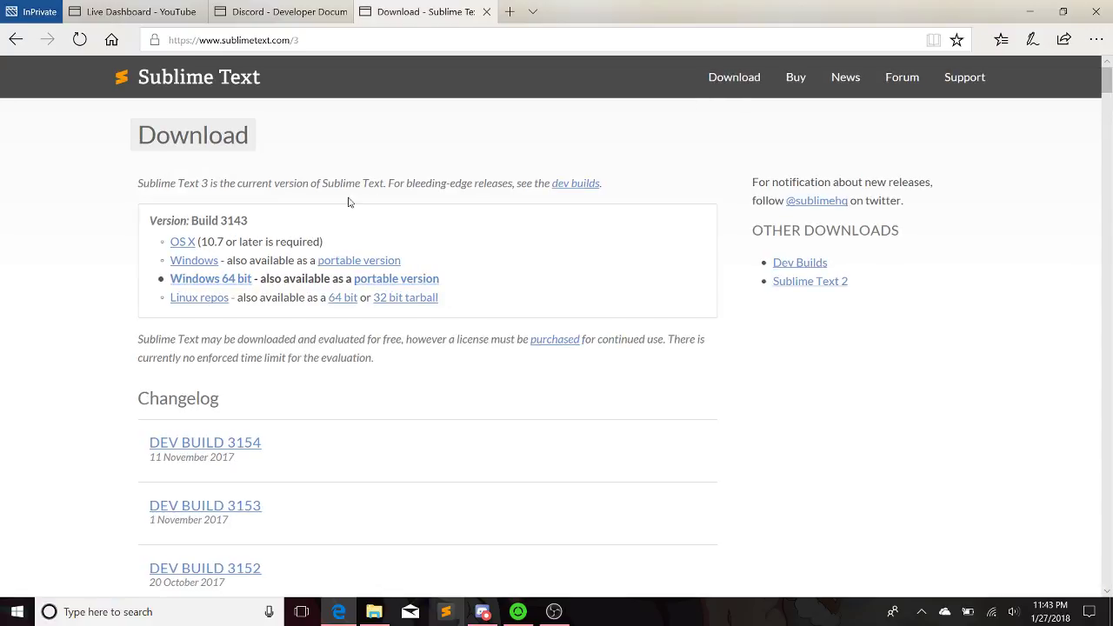
pyautogui.click(280, 40)
pyautogui.moveTo(298, 40); pyautogui.dragTo(167, 49)
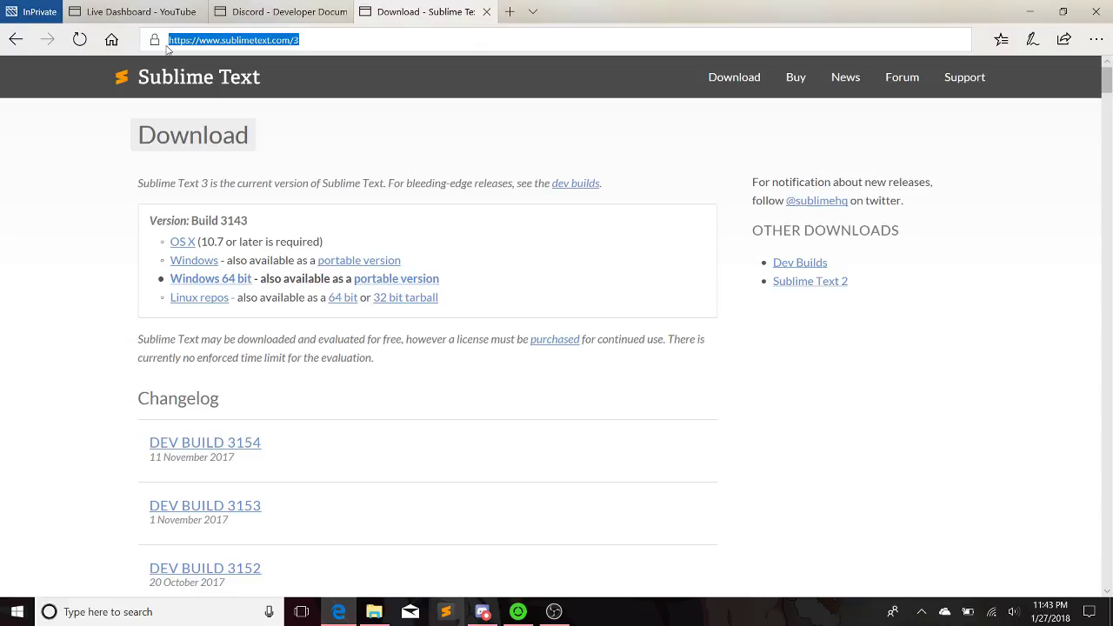
pyautogui.rightClick(208, 43)
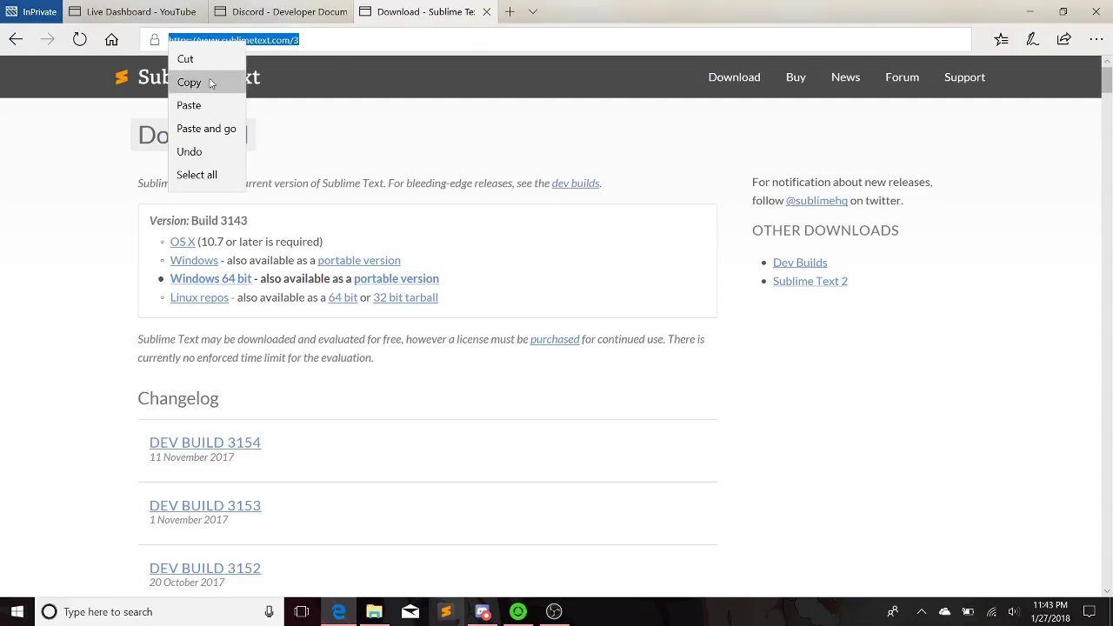
pyautogui.click(196, 83)
pyautogui.click(486, 12)
pyautogui.click(139, 11)
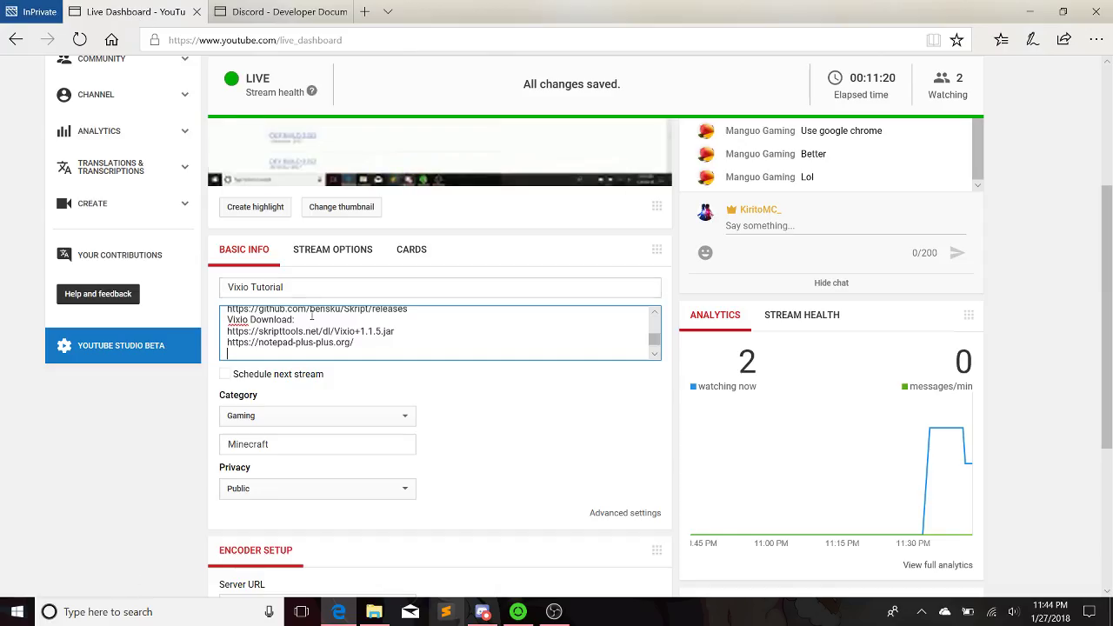
pyautogui.press('Return')
pyautogui.hotkey('ctrl', 'v')
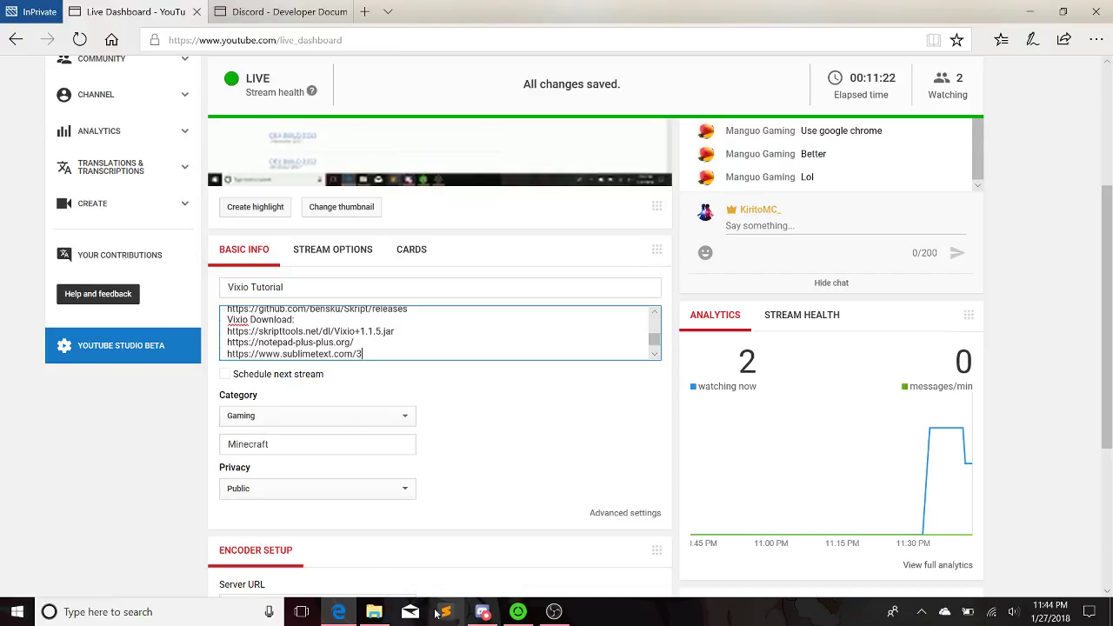
# In Sublime Text, delete the Beta Bot folder from the sidebar
pyautogui.click(438, 613)
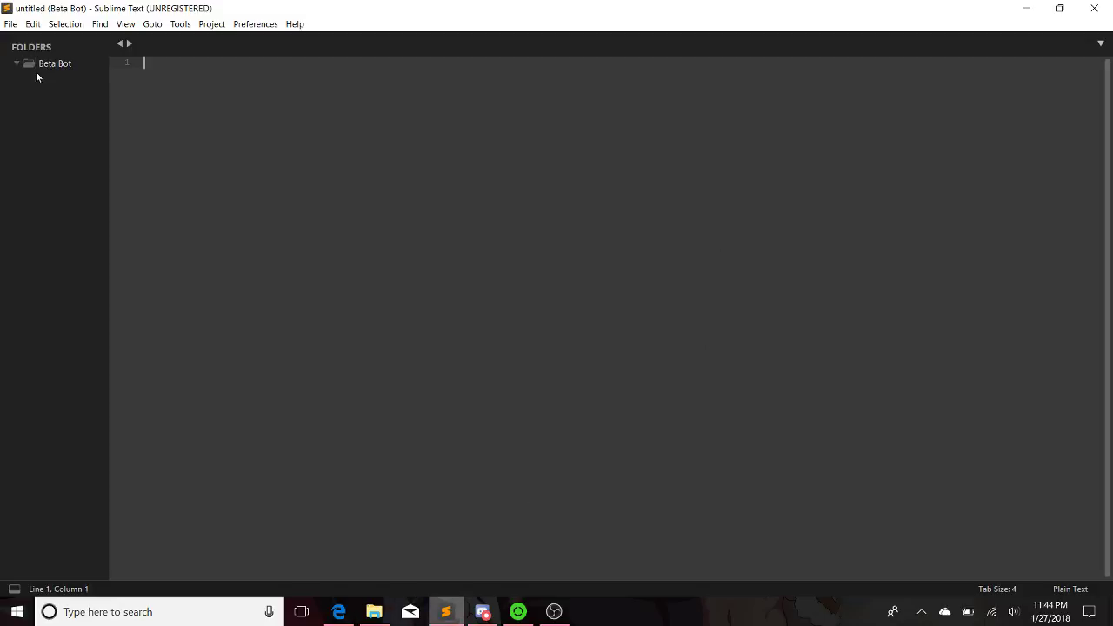
pyautogui.rightClick(36, 64)
pyautogui.click(81, 110)
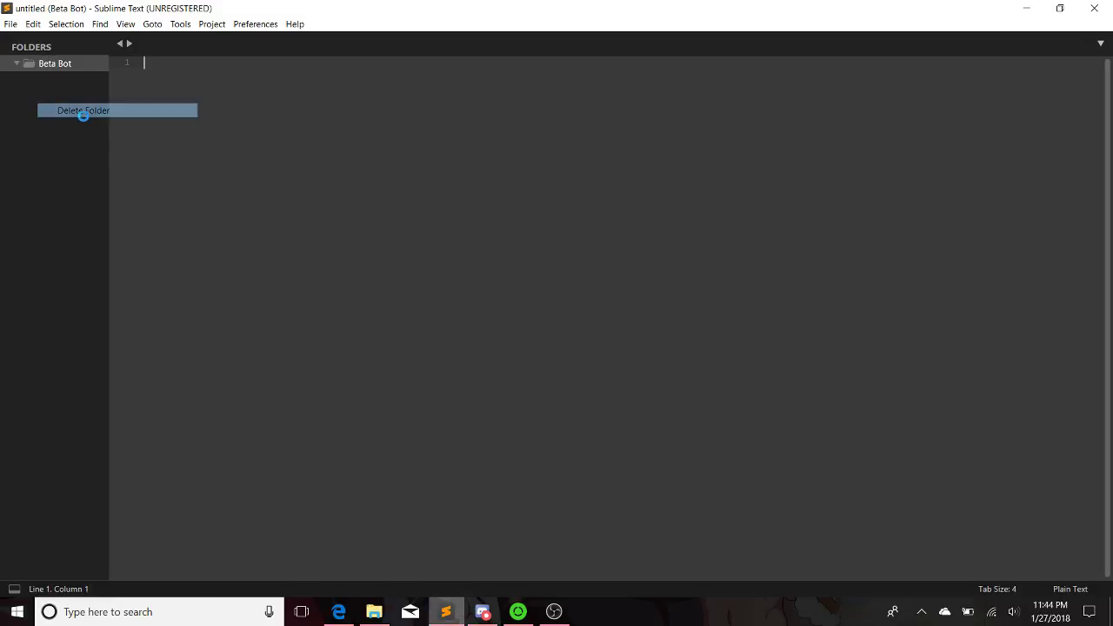
pyautogui.click(597, 330)
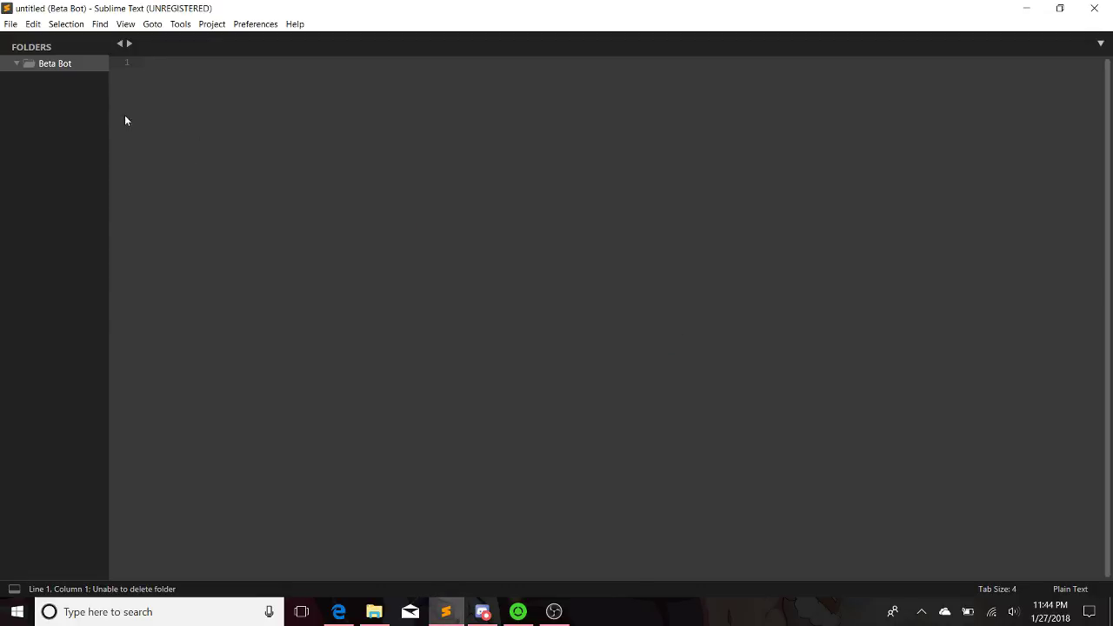